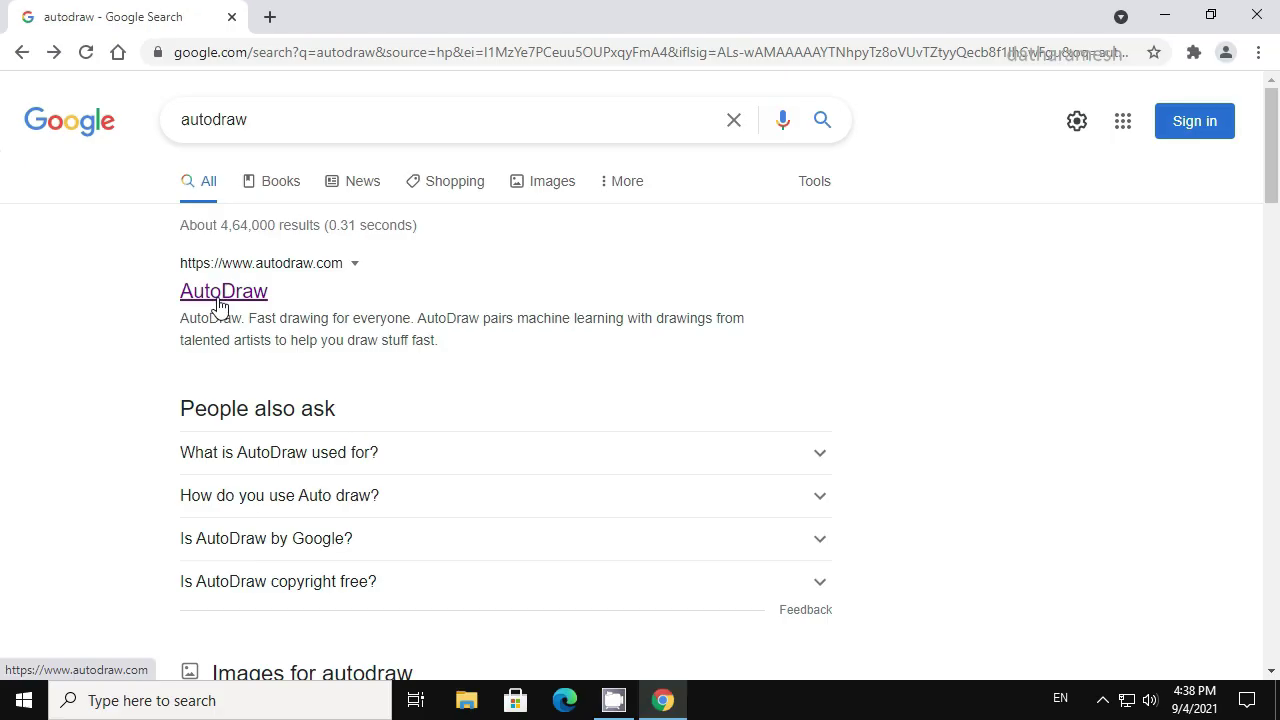
# Step: Open the AutoDraw website from the search results and sketch a house with a pointed roof and an arched door on the canvas
pyautogui.click(220, 303)
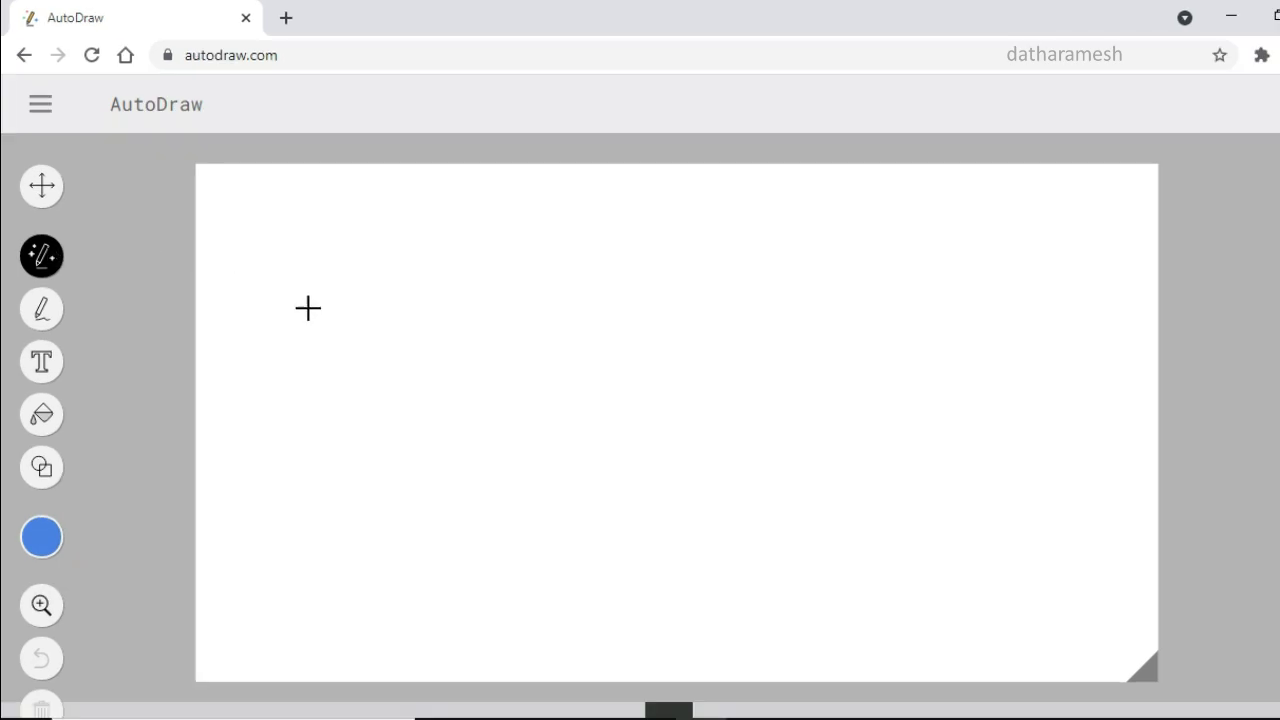
pyautogui.moveTo(368, 260); pyautogui.dragTo(321, 347)
pyautogui.moveTo(370, 258)
pyautogui.mouseDown()
pyautogui.moveTo(410, 354)
pyautogui.moveTo(320, 344)
pyautogui.moveTo(312, 422)
pyautogui.moveTo(420, 429)
pyautogui.moveTo(414, 350)
pyautogui.mouseUp()
pyautogui.moveTo(337, 429)
pyautogui.mouseDown()
pyautogui.moveTo(369, 400)
pyautogui.moveTo(385, 428)
pyautogui.mouseUp()
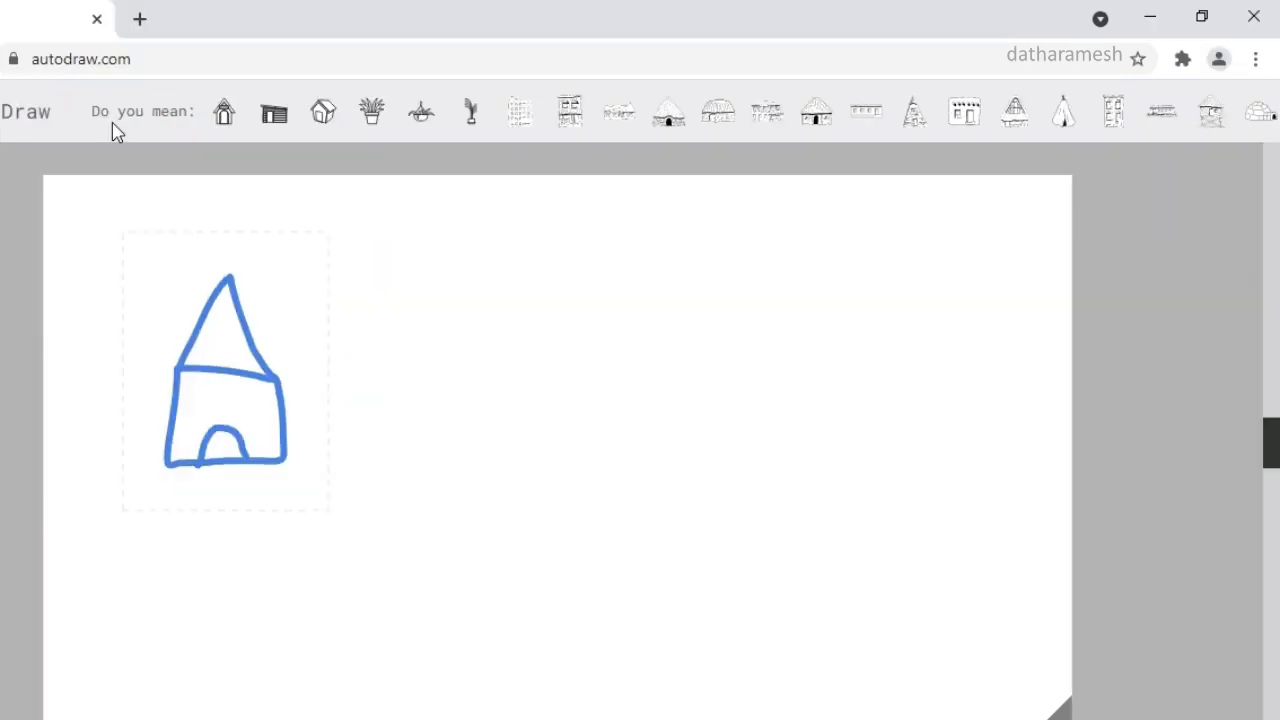
# Step: Try several suggested building drawings for the house sketch and settle on the small gabled house shown in perspective
pyautogui.click(230, 118)
pyautogui.click(273, 125)
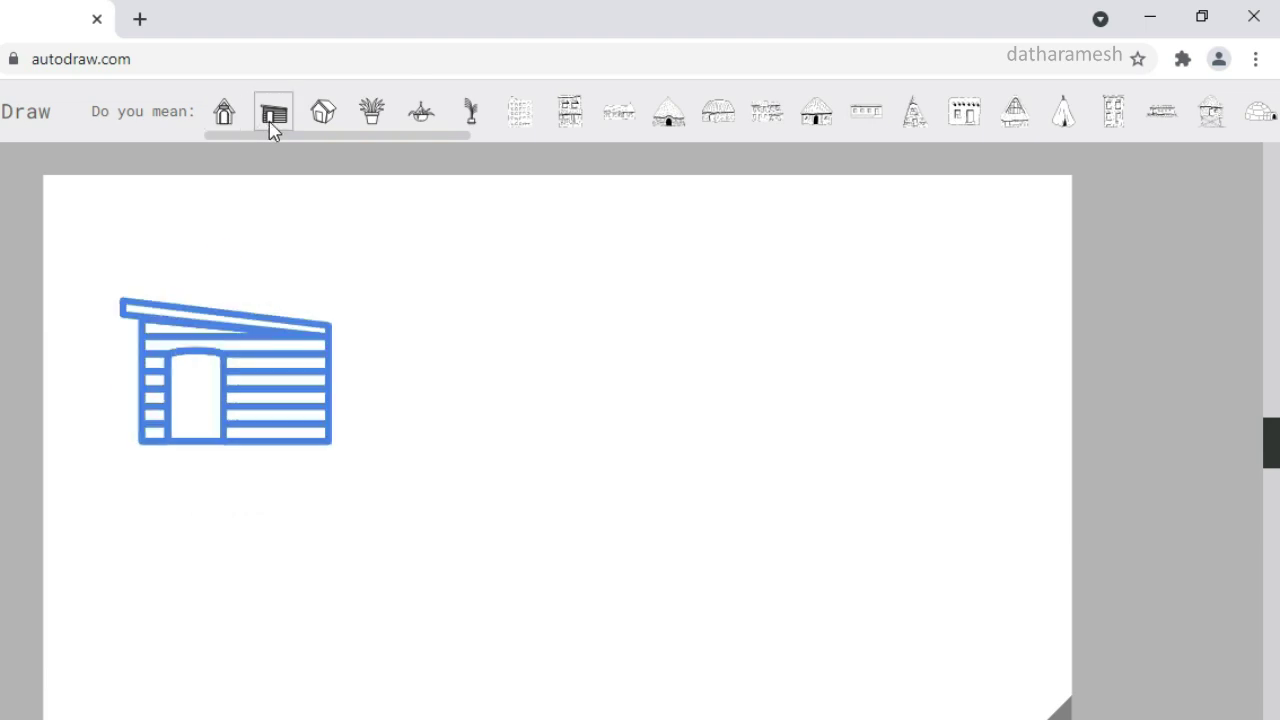
pyautogui.click(568, 122)
pyautogui.click(568, 122)
pyautogui.click(620, 124)
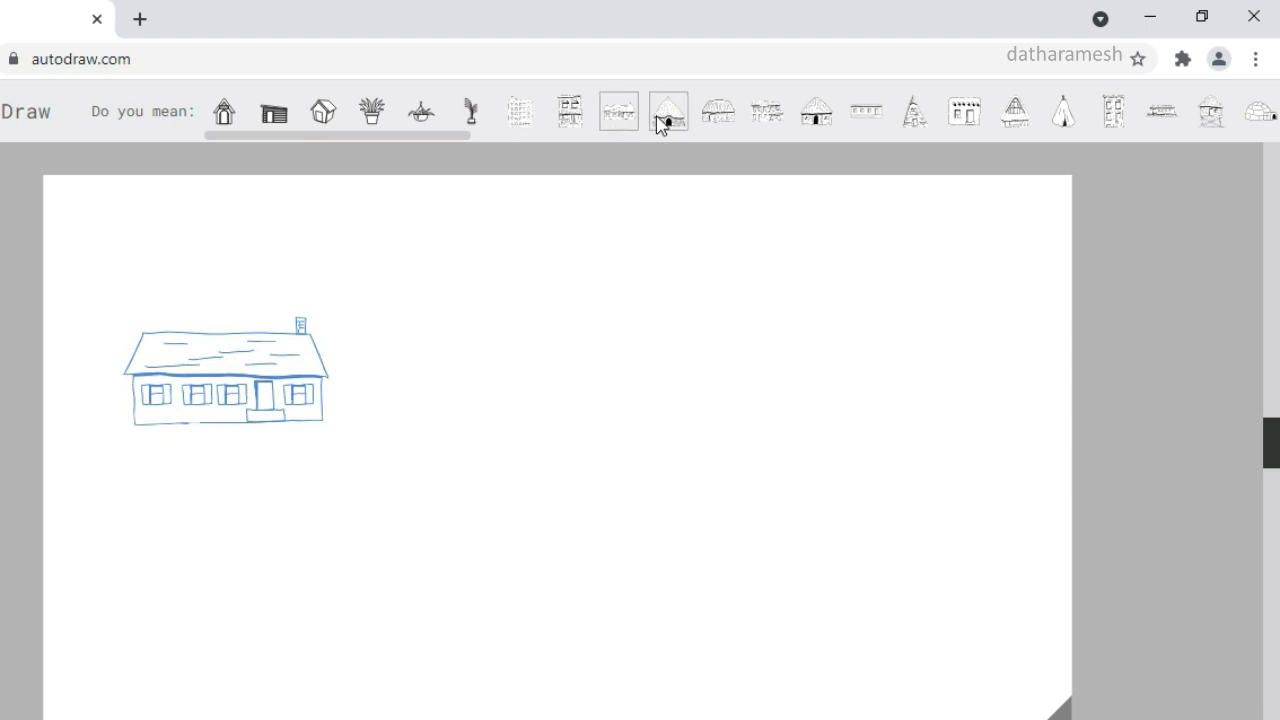
pyautogui.click(668, 122)
pyautogui.click(716, 120)
pyautogui.click(810, 120)
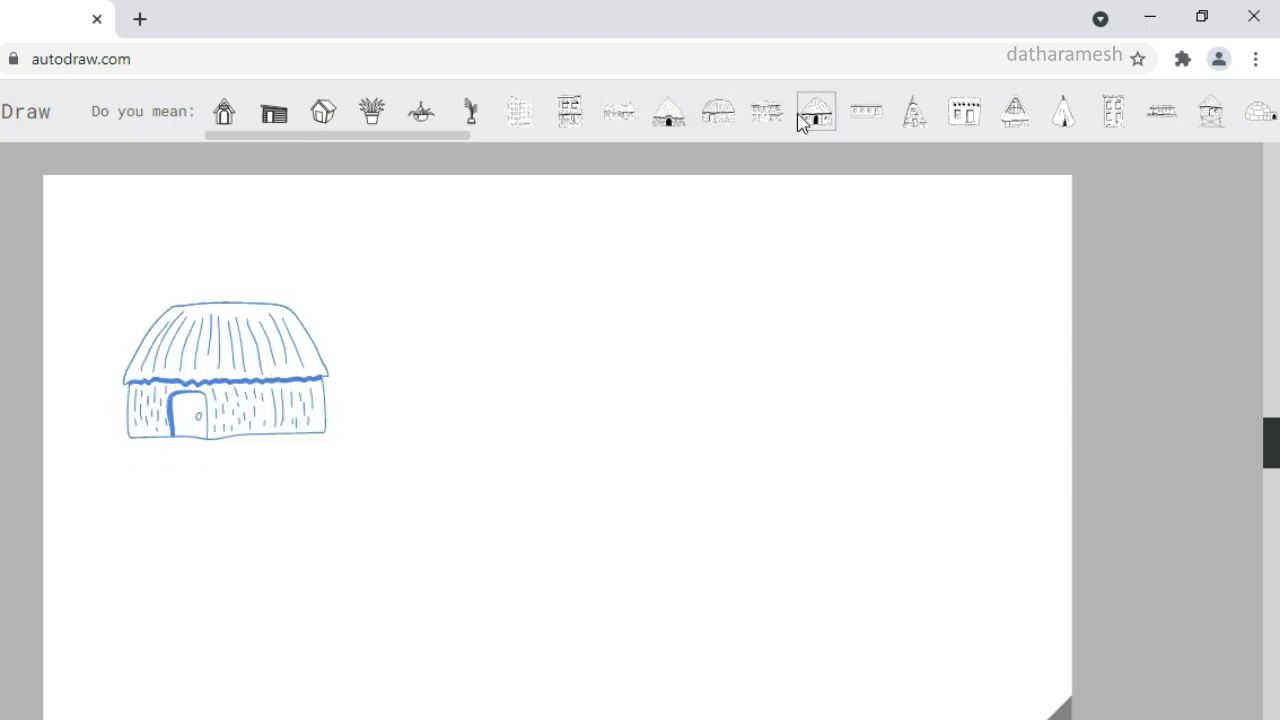
pyautogui.click(324, 115)
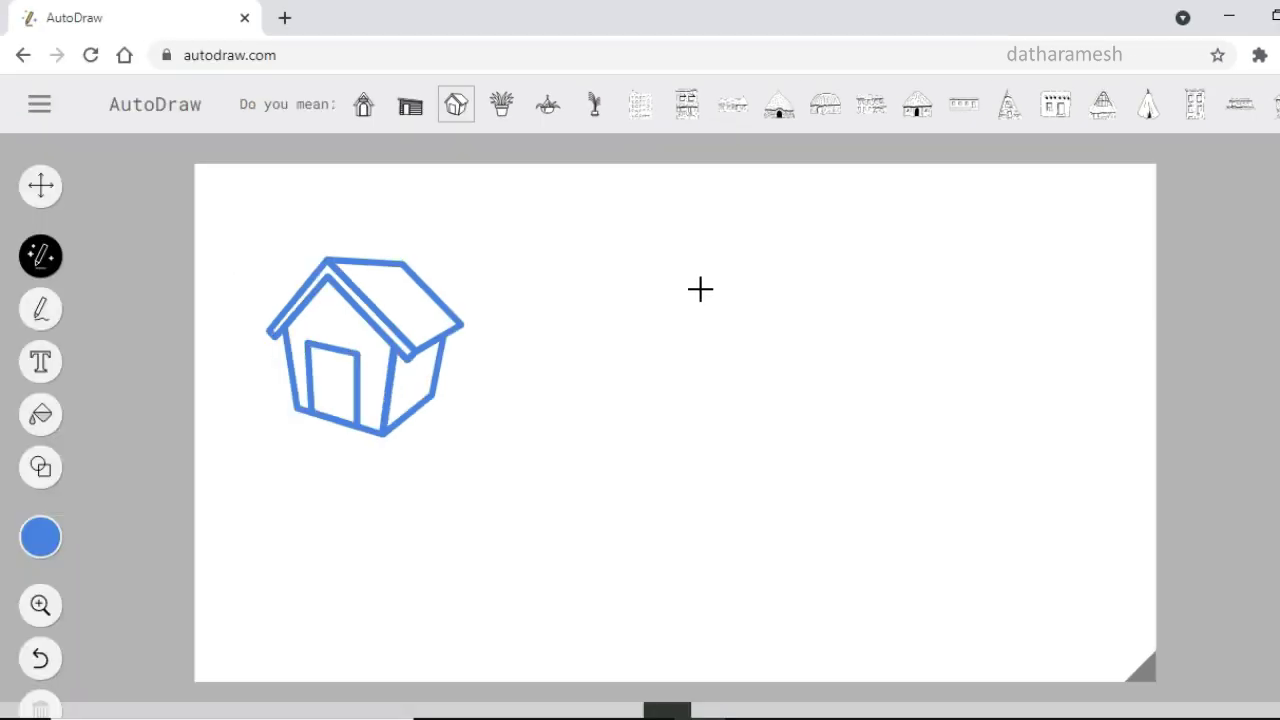
# Step: Sketch a car beside the house with a raised cabin, front and rear sections, and two round wheels
pyautogui.moveTo(640, 286)
pyautogui.mouseDown()
pyautogui.moveTo(714, 291)
pyautogui.moveTo(713, 245)
pyautogui.moveTo(852, 242)
pyautogui.moveTo(853, 292)
pyautogui.moveTo(960, 279)
pyautogui.moveTo(968, 330)
pyautogui.moveTo(872, 333)
pyautogui.moveTo(837, 319)
pyautogui.moveTo(833, 338)
pyautogui.moveTo(726, 339)
pyautogui.moveTo(704, 312)
pyautogui.moveTo(680, 340)
pyautogui.moveTo(615, 340)
pyautogui.moveTo(615, 286)
pyautogui.moveTo(655, 287)
pyautogui.mouseUp()
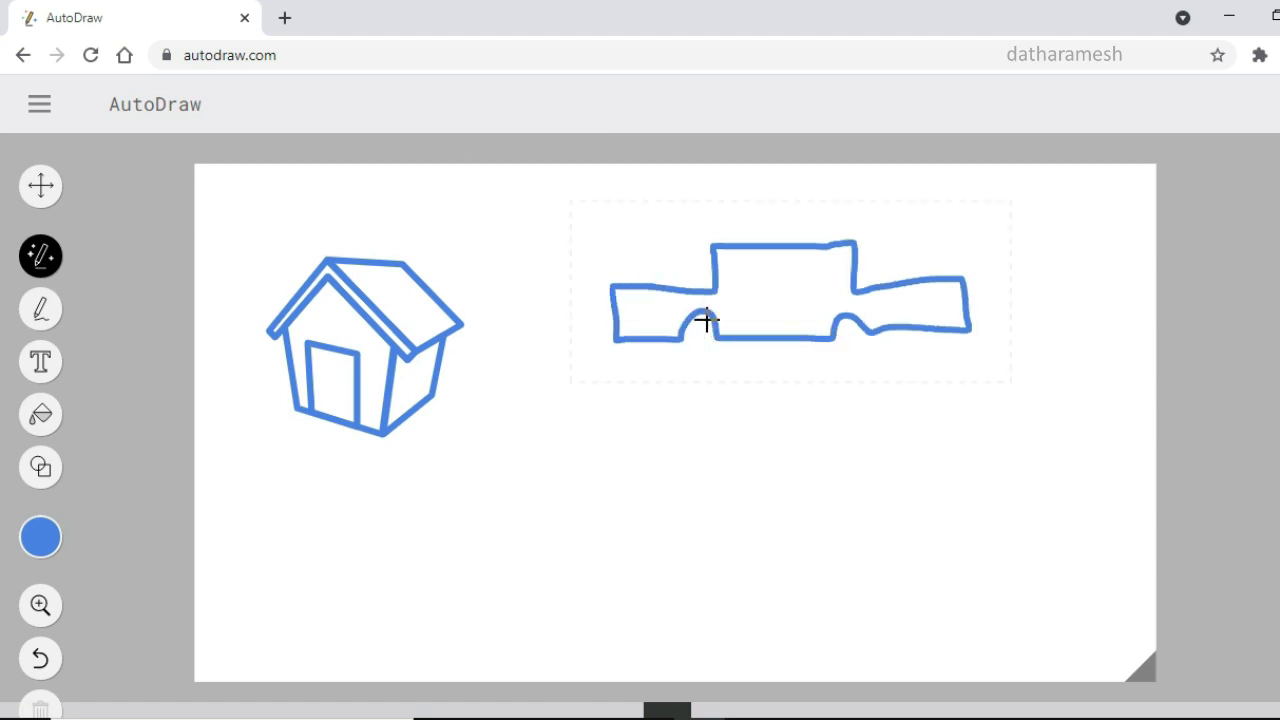
pyautogui.moveTo(677, 351); pyautogui.dragTo(714, 329)
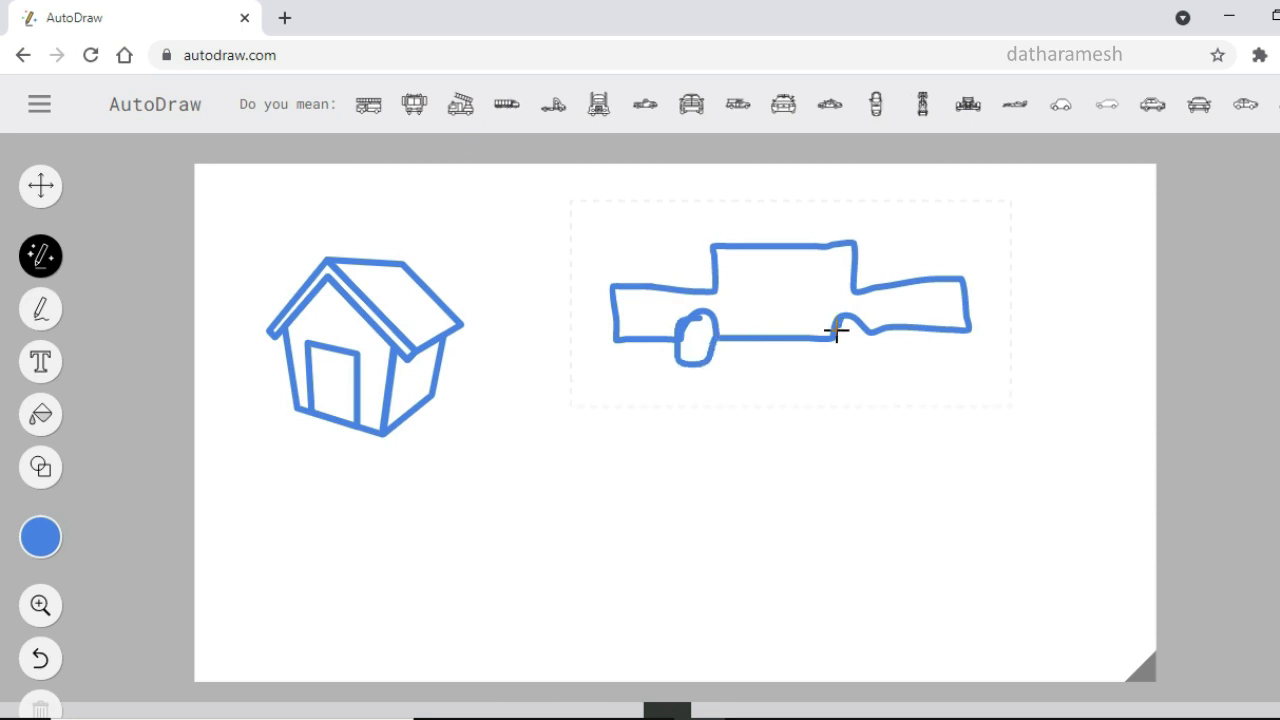
pyautogui.moveTo(837, 331)
pyautogui.mouseDown()
pyautogui.moveTo(863, 351)
pyautogui.moveTo(872, 330)
pyautogui.mouseUp()
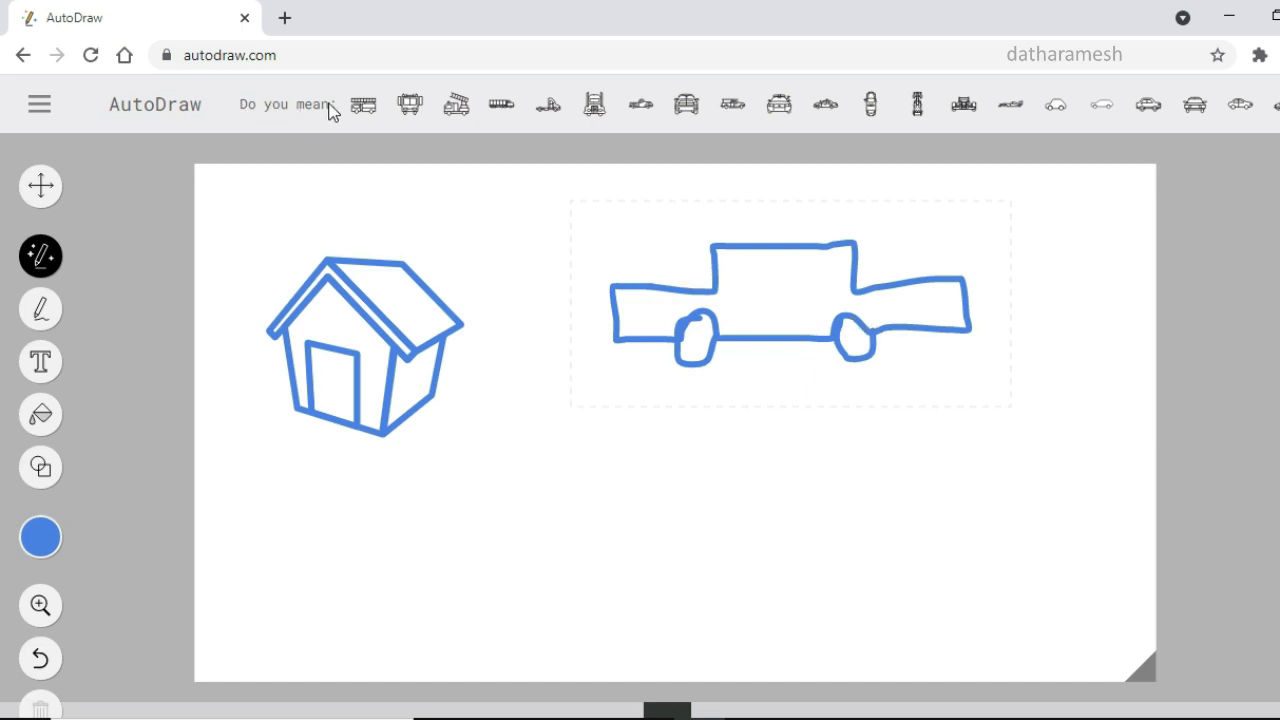
# Step: Try several suggested vehicles for the car sketch and settle on the side-view sedan with two windows
pyautogui.click(546, 106)
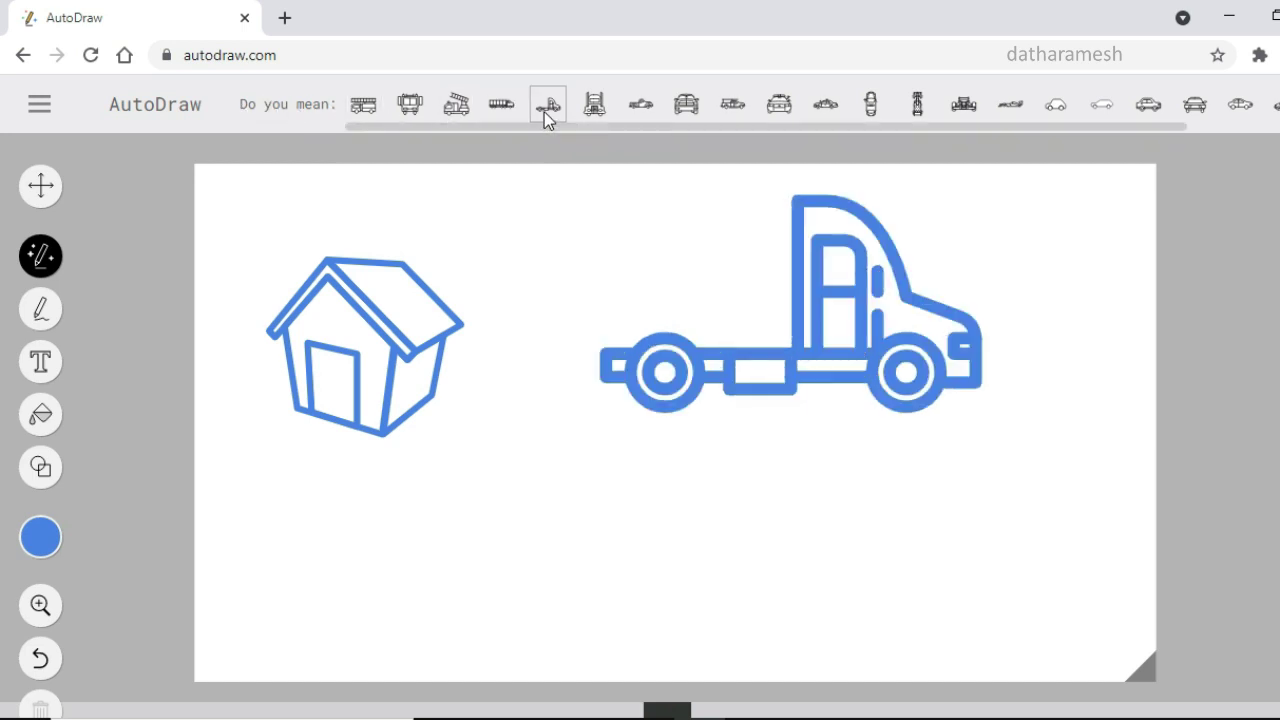
pyautogui.click(656, 117)
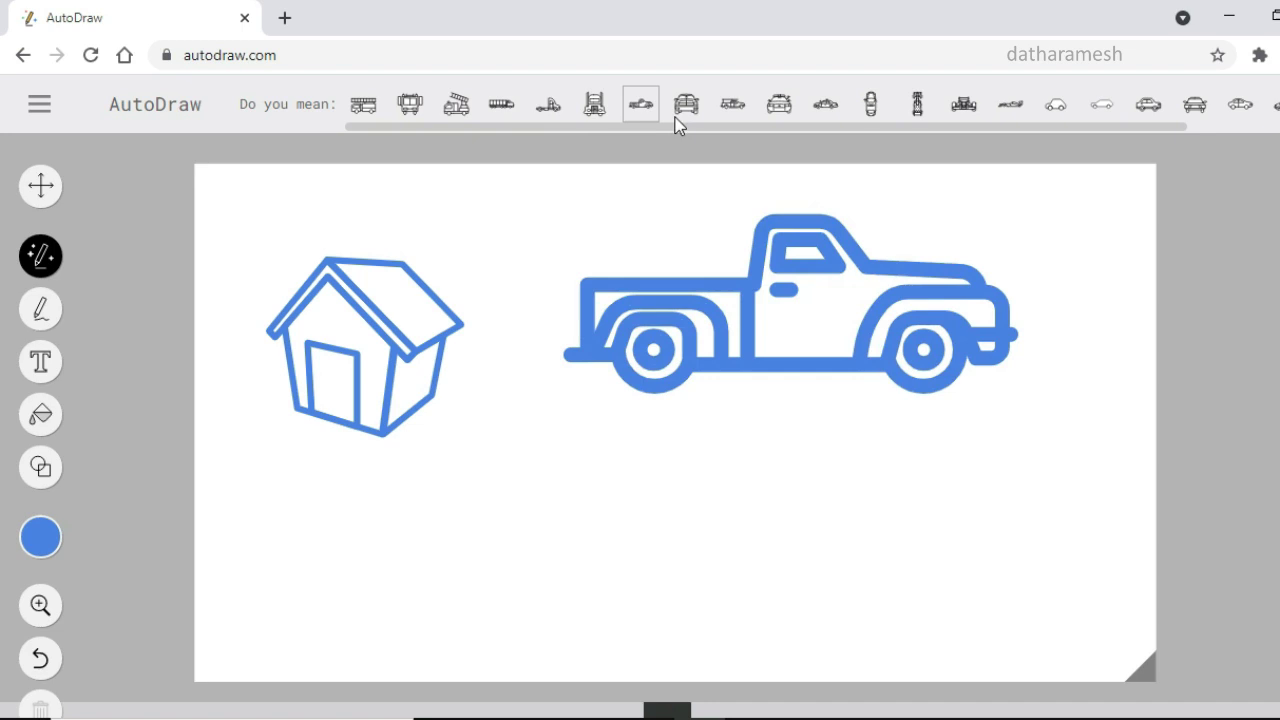
pyautogui.click(734, 118)
pyautogui.click(779, 114)
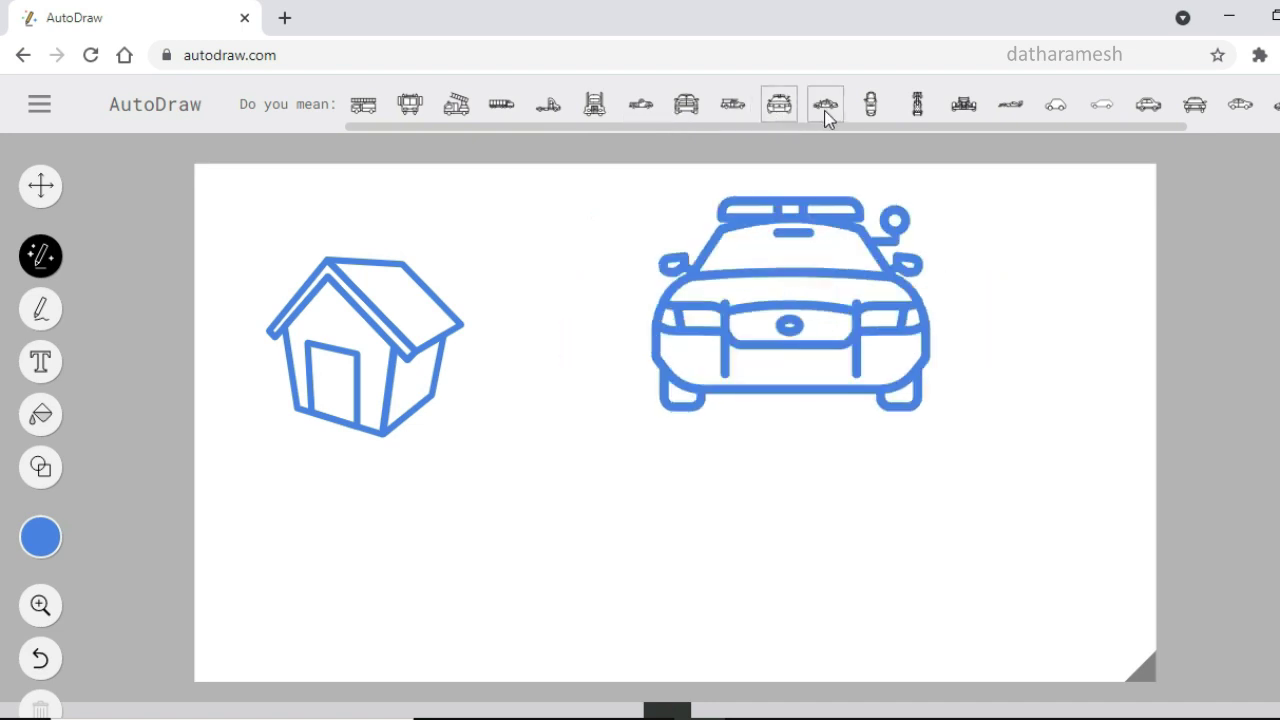
pyautogui.click(825, 117)
pyautogui.click(1056, 108)
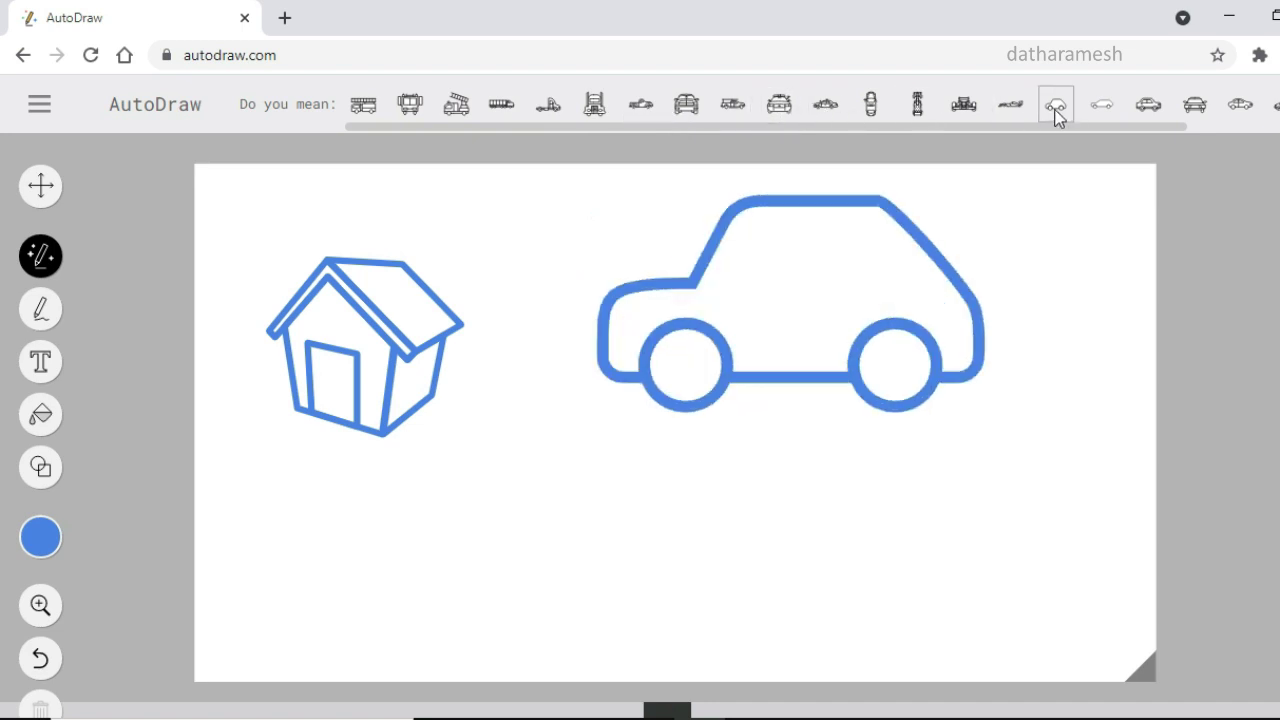
pyautogui.click(1101, 106)
pyautogui.click(1145, 106)
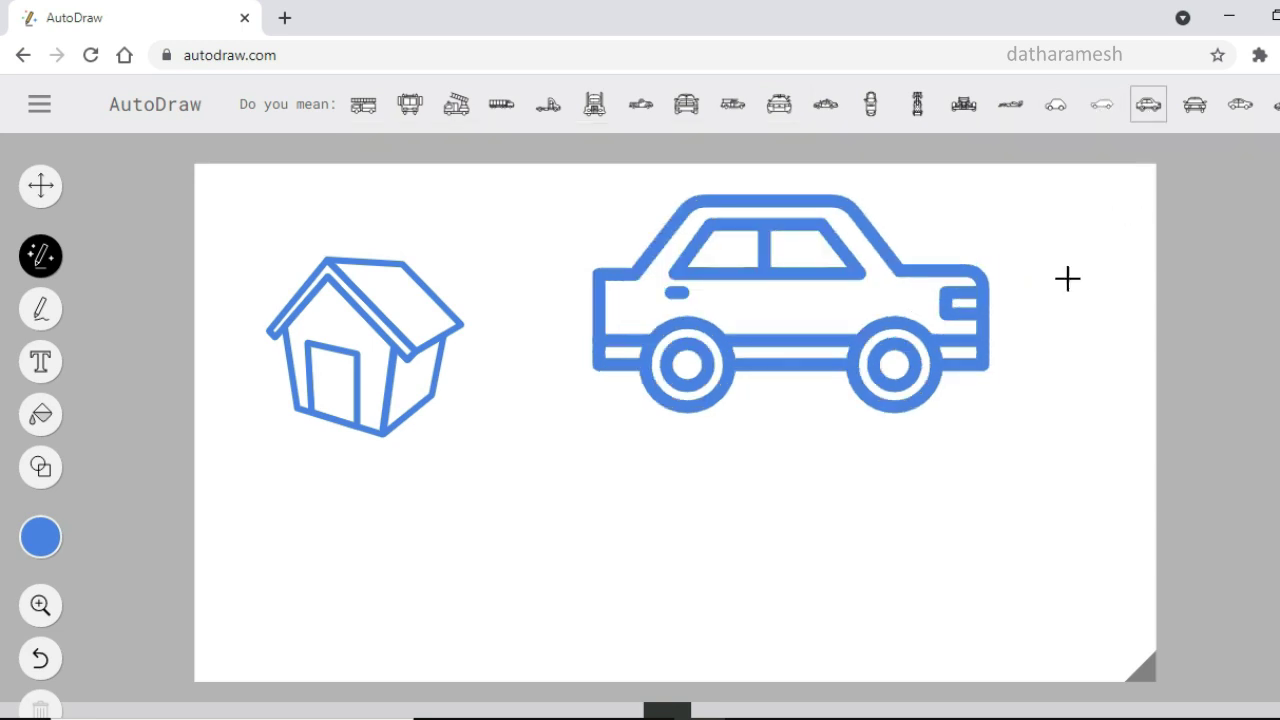
# Step: Scale the car drawing down, move it near the canvas's upper edge, and deselect it
pyautogui.click(46, 187)
pyautogui.moveTo(554, 164)
pyautogui.mouseDown()
pyautogui.moveTo(586, 257)
pyautogui.moveTo(997, 449)
pyautogui.moveTo(1076, 459)
pyautogui.mouseUp()
pyautogui.moveTo(993, 410); pyautogui.dragTo(940, 358)
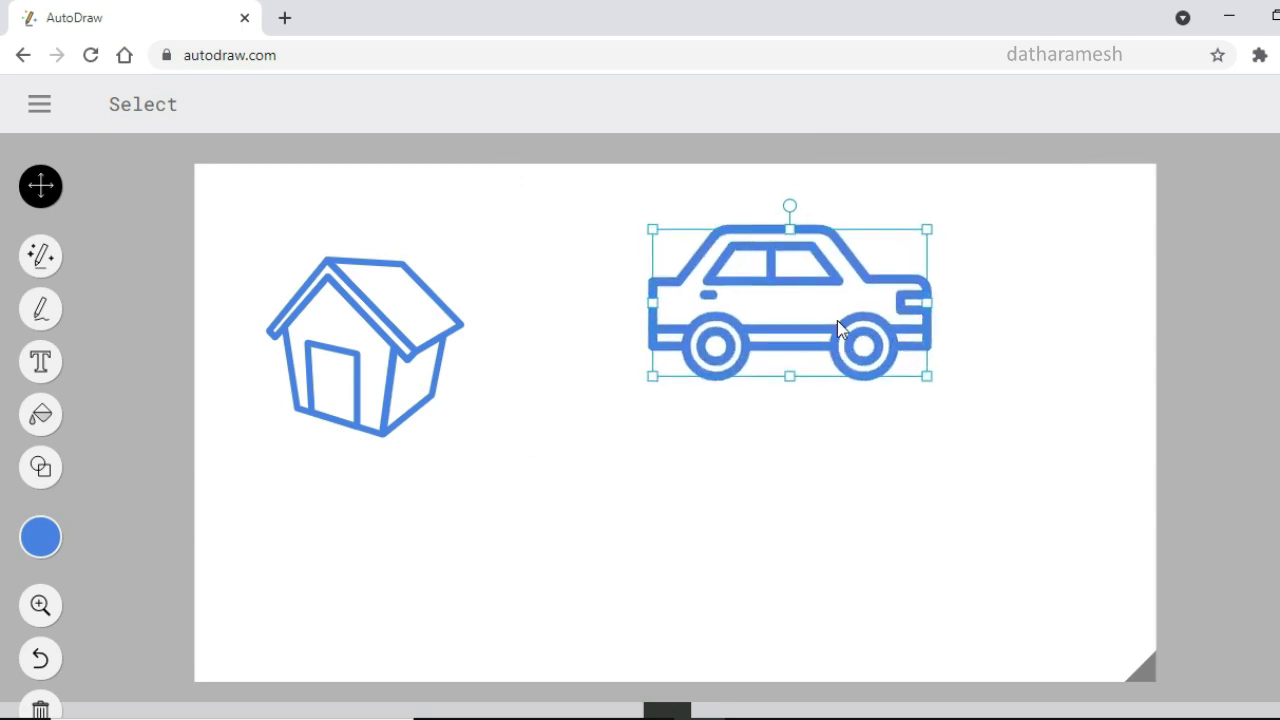
pyautogui.moveTo(837, 320); pyautogui.dragTo(808, 285)
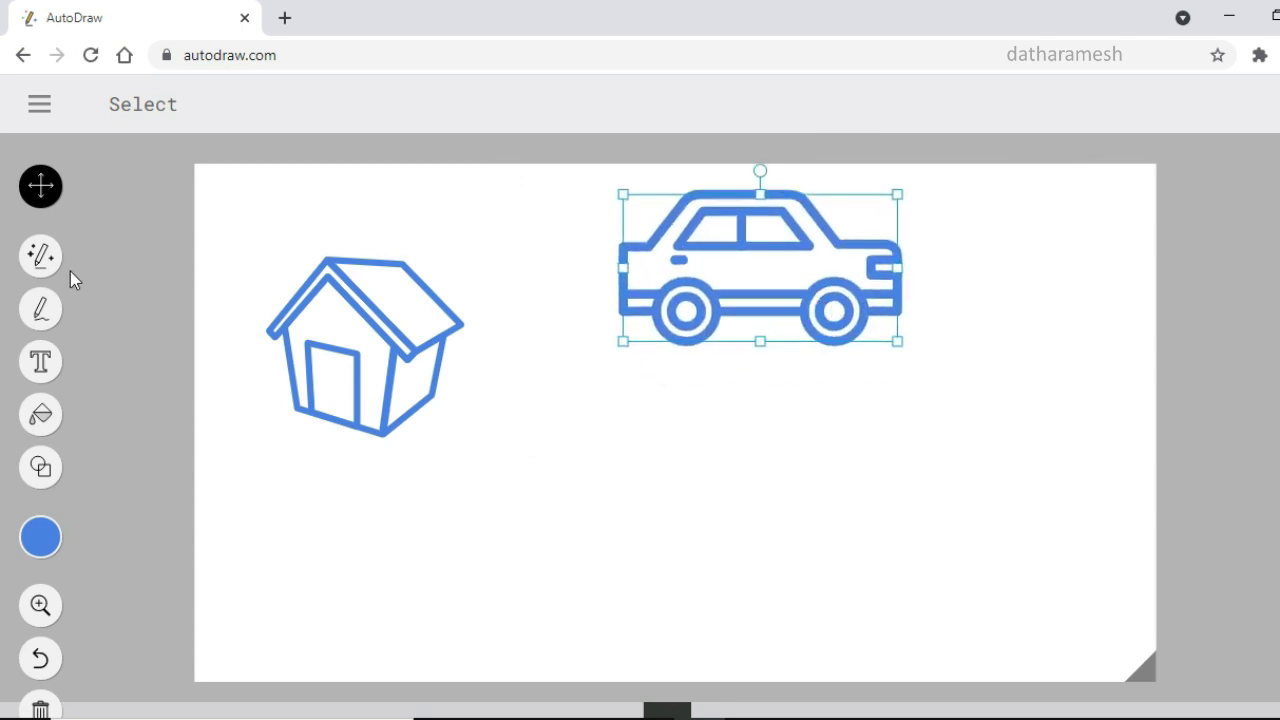
pyautogui.click(134, 222)
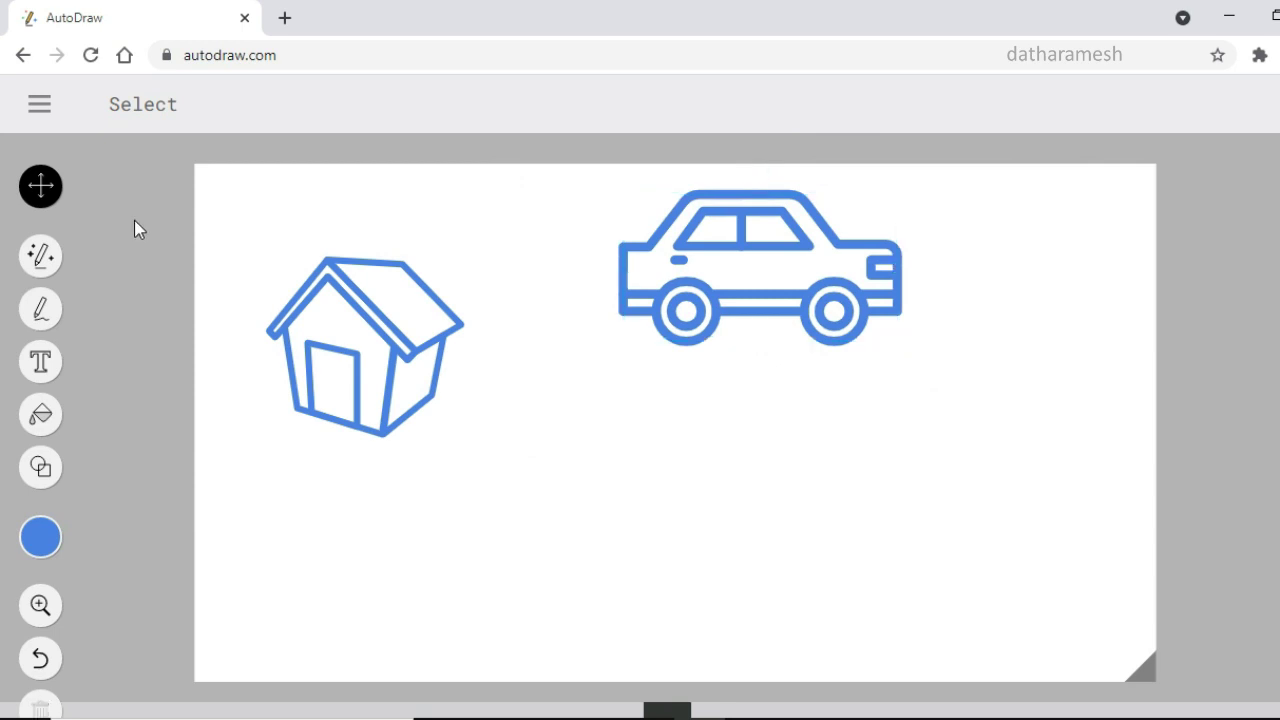
# Step: Sketch a bird below the car with AutoDraw, including its head, eye, beak, neck, body, two legs and tail
pyautogui.click(41, 257)
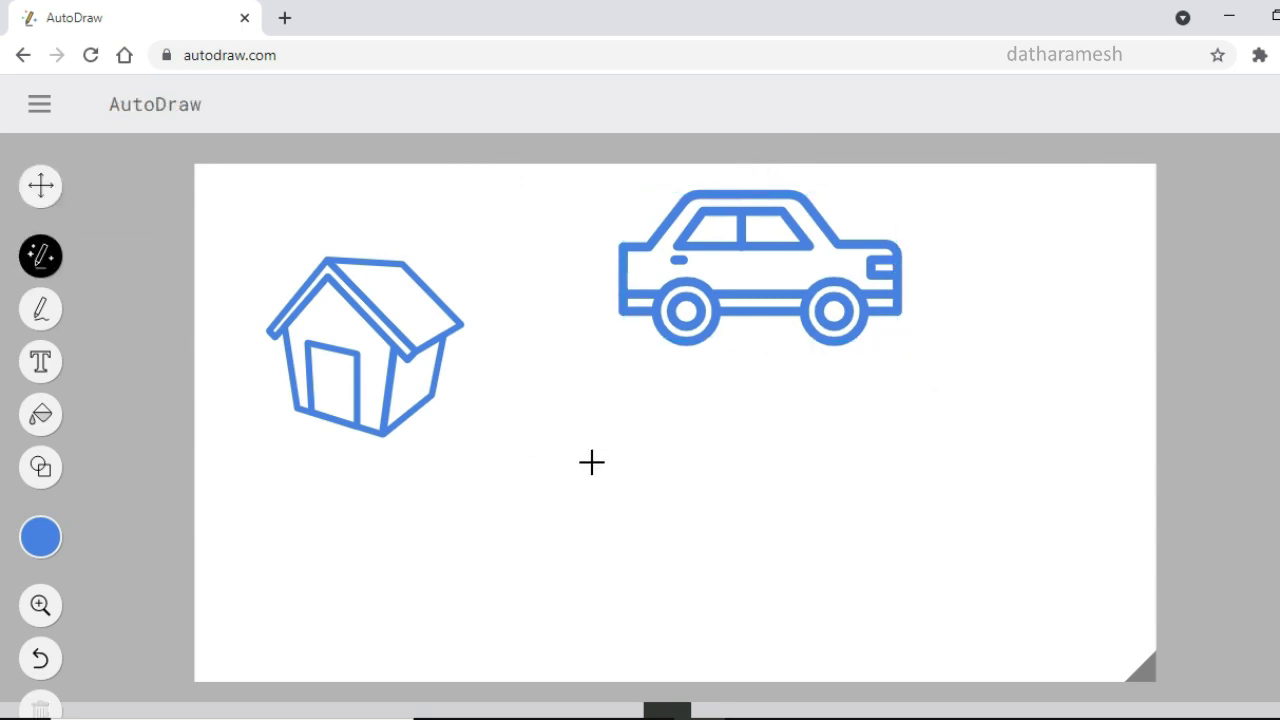
pyautogui.moveTo(562, 408)
pyautogui.mouseDown()
pyautogui.moveTo(549, 458)
pyautogui.moveTo(588, 462)
pyautogui.moveTo(586, 416)
pyautogui.moveTo(565, 404)
pyautogui.moveTo(533, 453)
pyautogui.moveTo(529, 503)
pyautogui.moveTo(569, 432)
pyautogui.mouseUp()
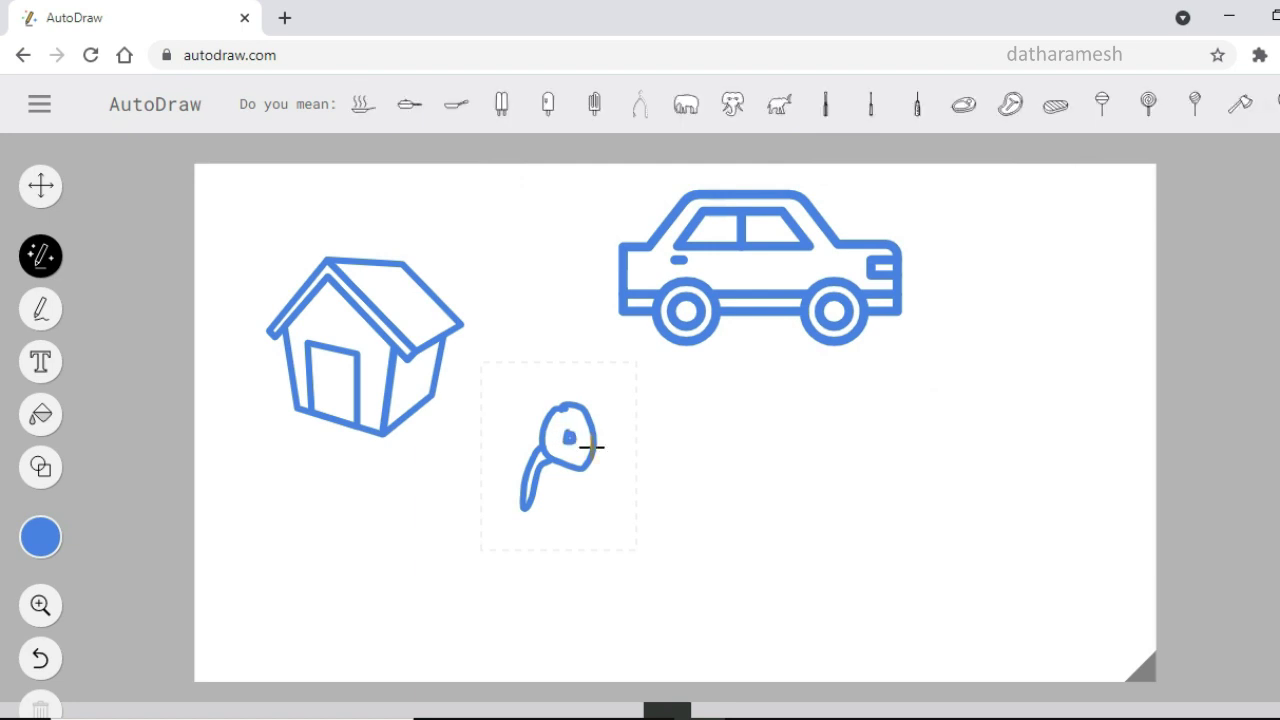
pyautogui.moveTo(592, 447)
pyautogui.mouseDown()
pyautogui.moveTo(591, 533)
pyautogui.moveTo(619, 558)
pyautogui.moveTo(632, 555)
pyautogui.moveTo(614, 487)
pyautogui.moveTo(773, 484)
pyautogui.moveTo(796, 510)
pyautogui.moveTo(800, 545)
pyautogui.moveTo(738, 570)
pyautogui.moveTo(631, 559)
pyautogui.moveTo(659, 560)
pyautogui.moveTo(651, 601)
pyautogui.mouseUp()
pyautogui.moveTo(628, 612); pyautogui.dragTo(667, 612)
pyautogui.moveTo(723, 569)
pyautogui.mouseDown()
pyautogui.moveTo(704, 620)
pyautogui.moveTo(740, 615)
pyautogui.mouseUp()
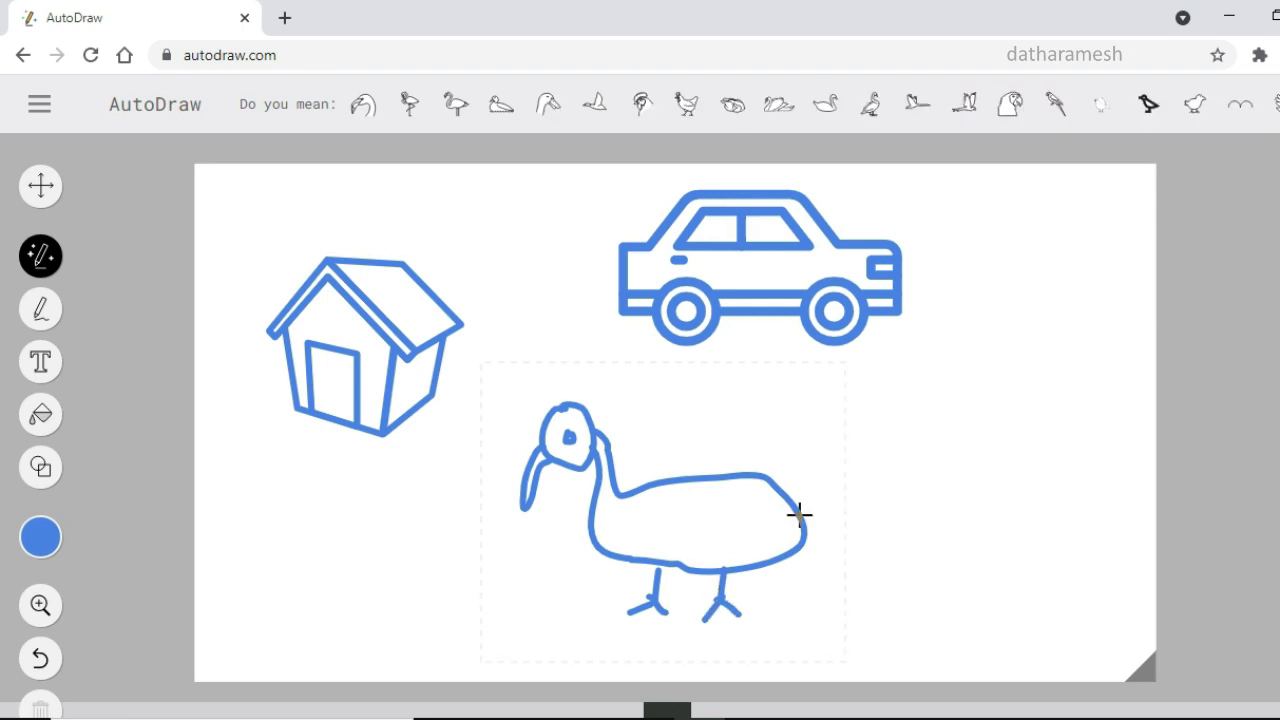
pyautogui.moveTo(800, 514)
pyautogui.mouseDown()
pyautogui.moveTo(835, 542)
pyautogui.moveTo(809, 523)
pyautogui.mouseUp()
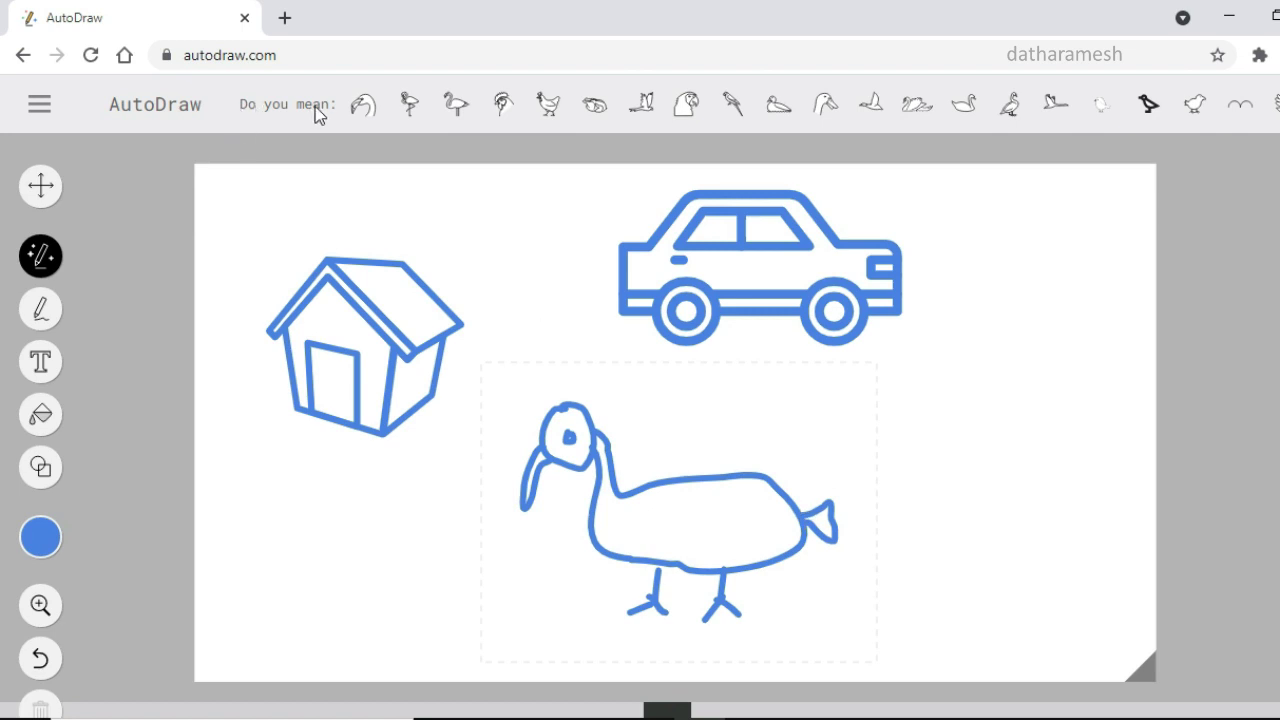
# Step: Try several suggested birds for the sketch and settle on the full-body flamingo standing on two straight legs
pyautogui.click(364, 103)
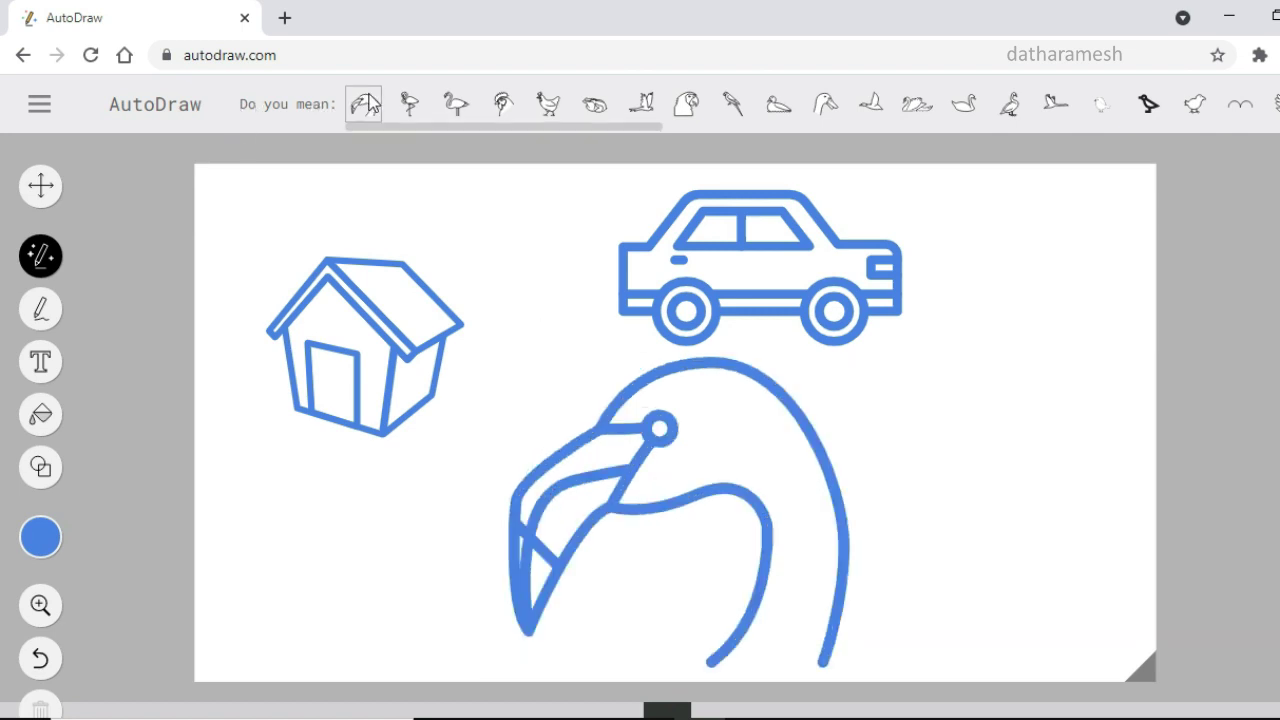
pyautogui.click(411, 104)
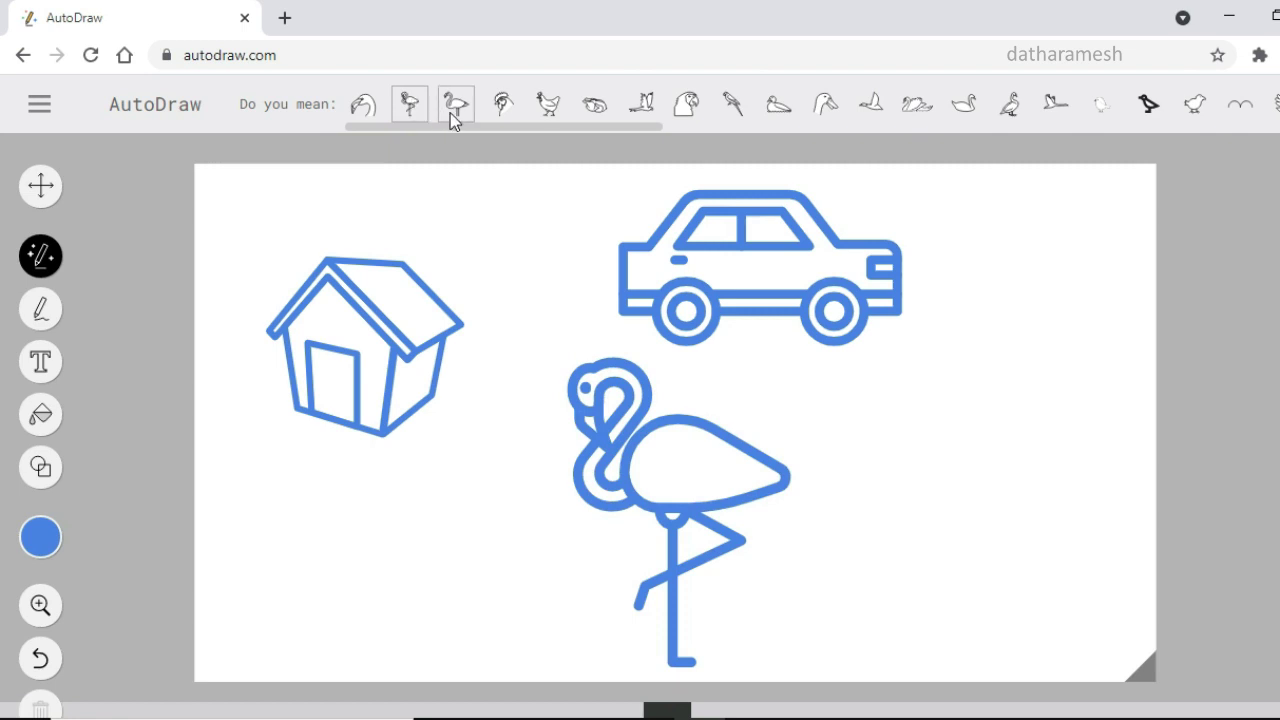
pyautogui.click(450, 113)
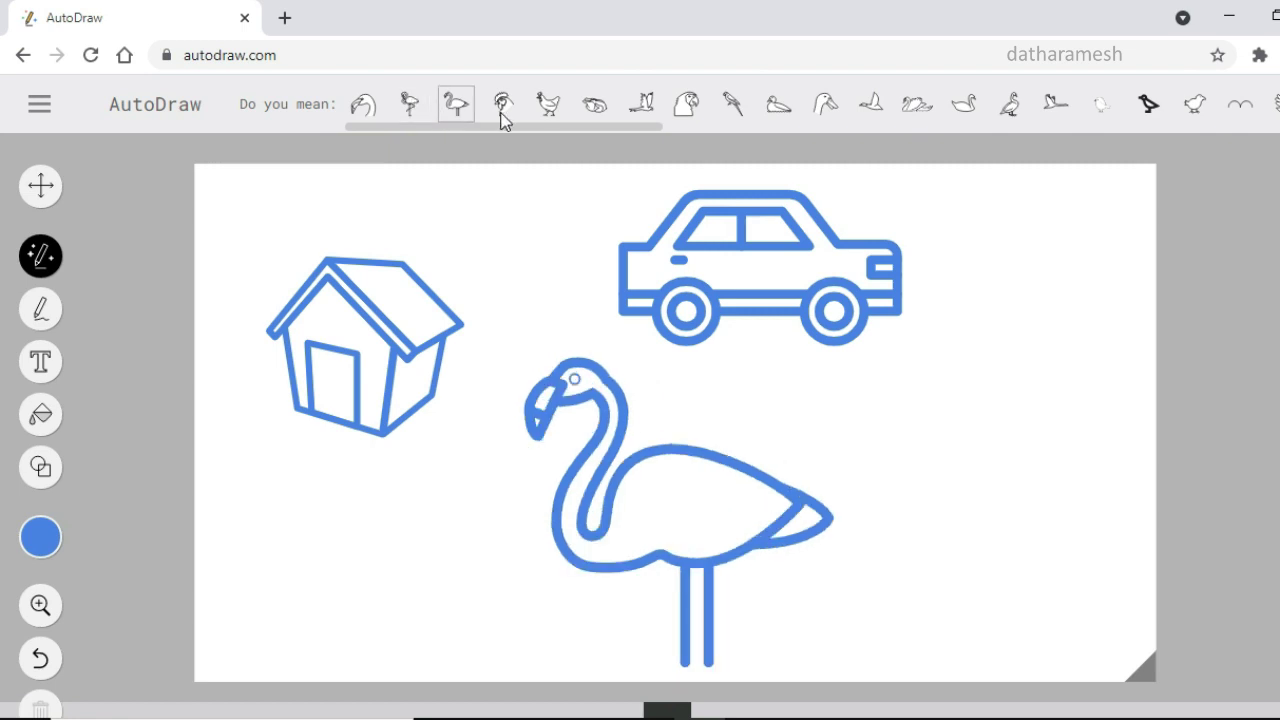
pyautogui.click(688, 110)
pyautogui.click(735, 112)
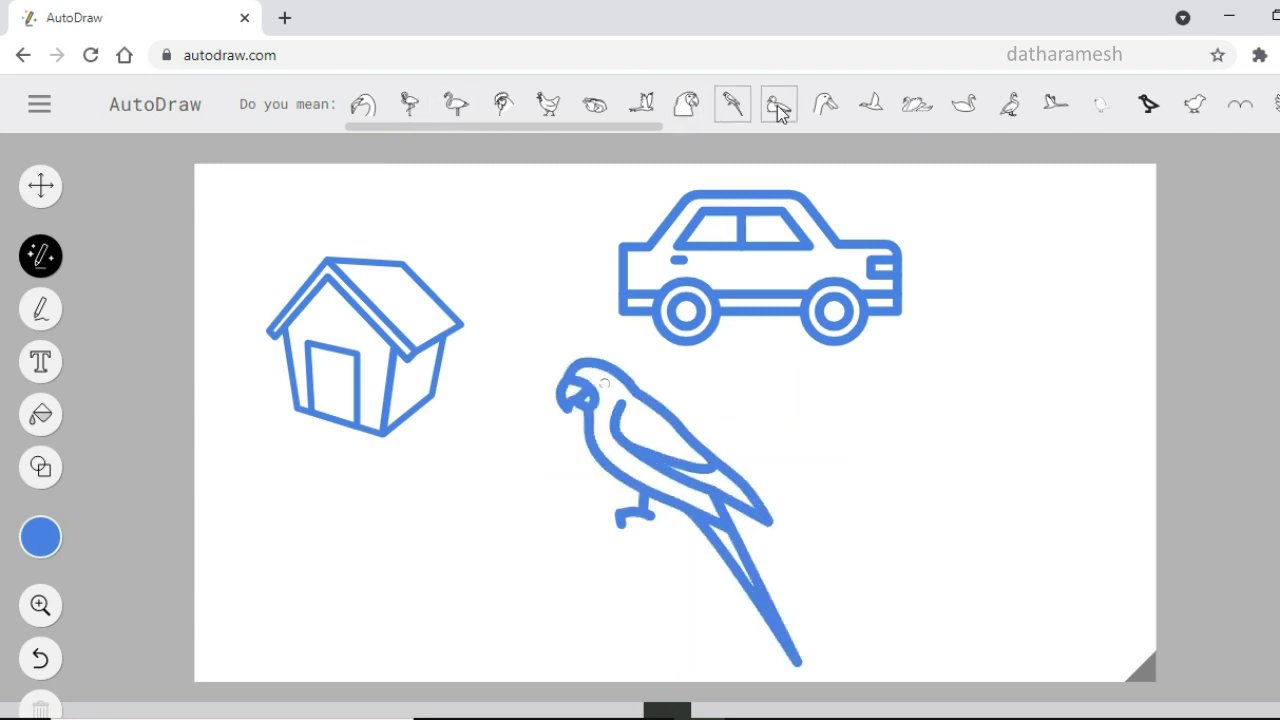
pyautogui.click(778, 106)
pyautogui.click(459, 104)
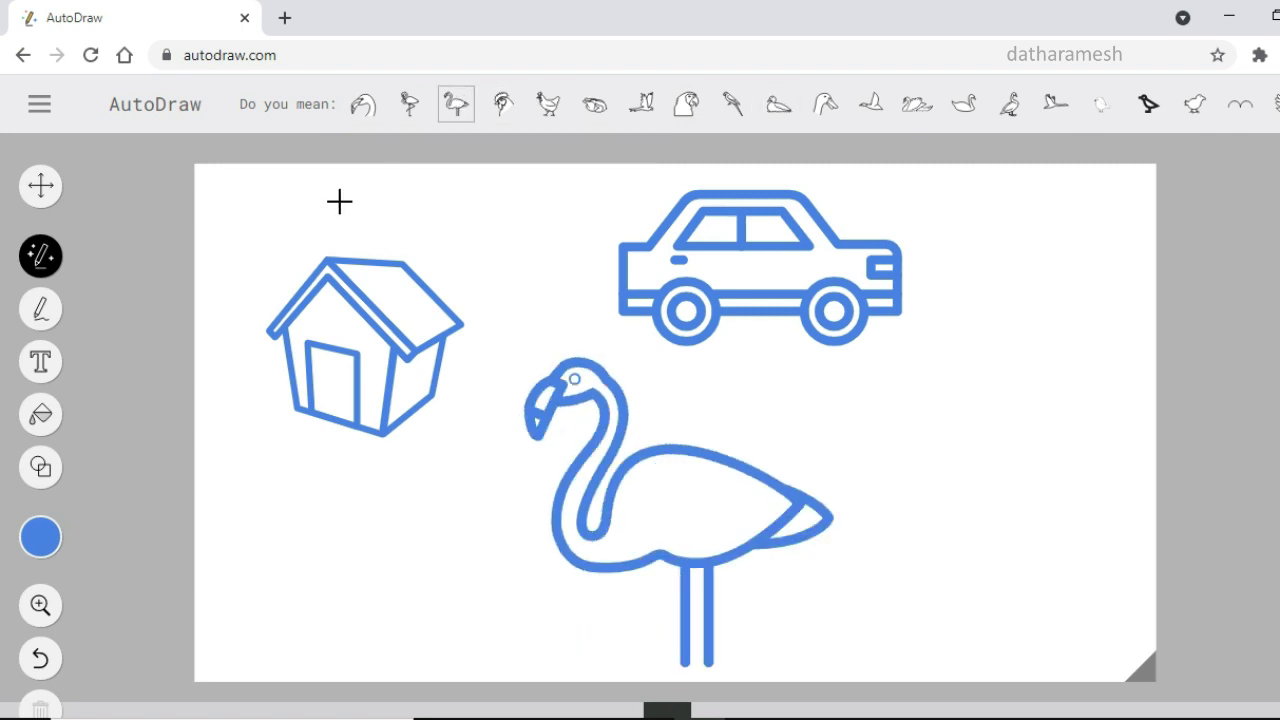
# Step: Select the house, car and flamingo together and delete them from the canvas
pyautogui.click(55, 192)
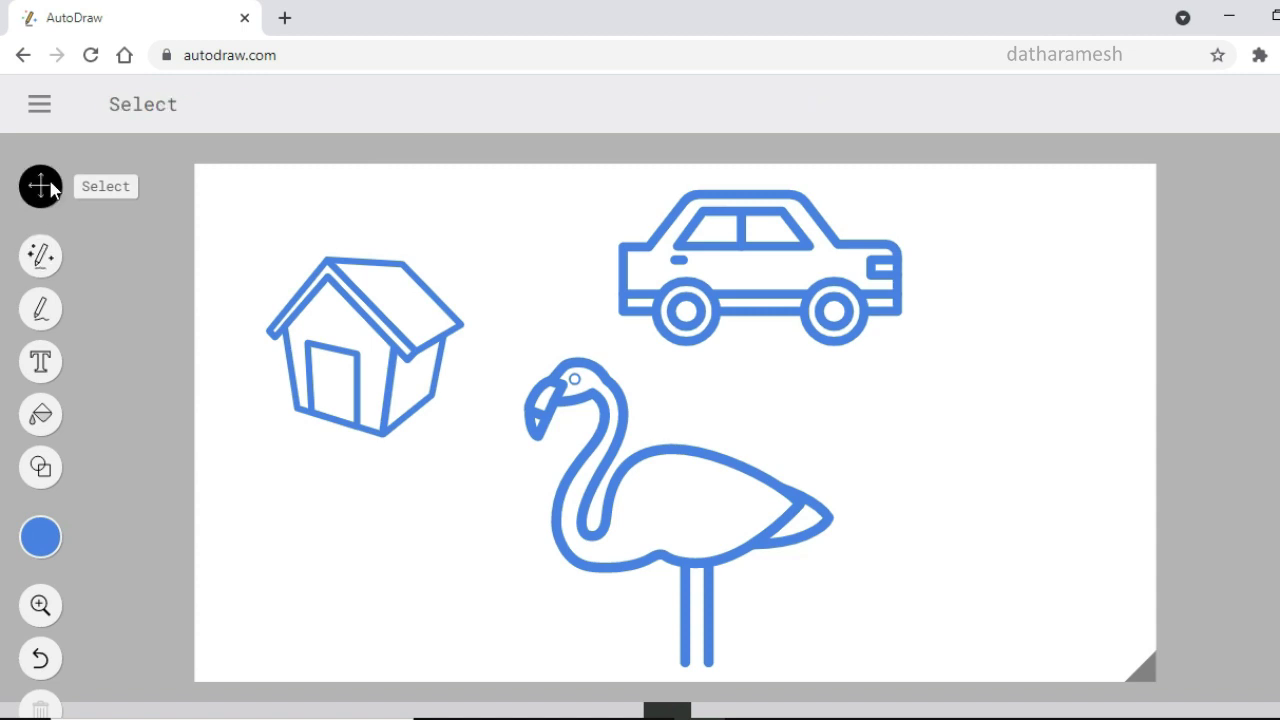
pyautogui.moveTo(201, 160); pyautogui.dragTo(1060, 699)
pyautogui.press('Delete')
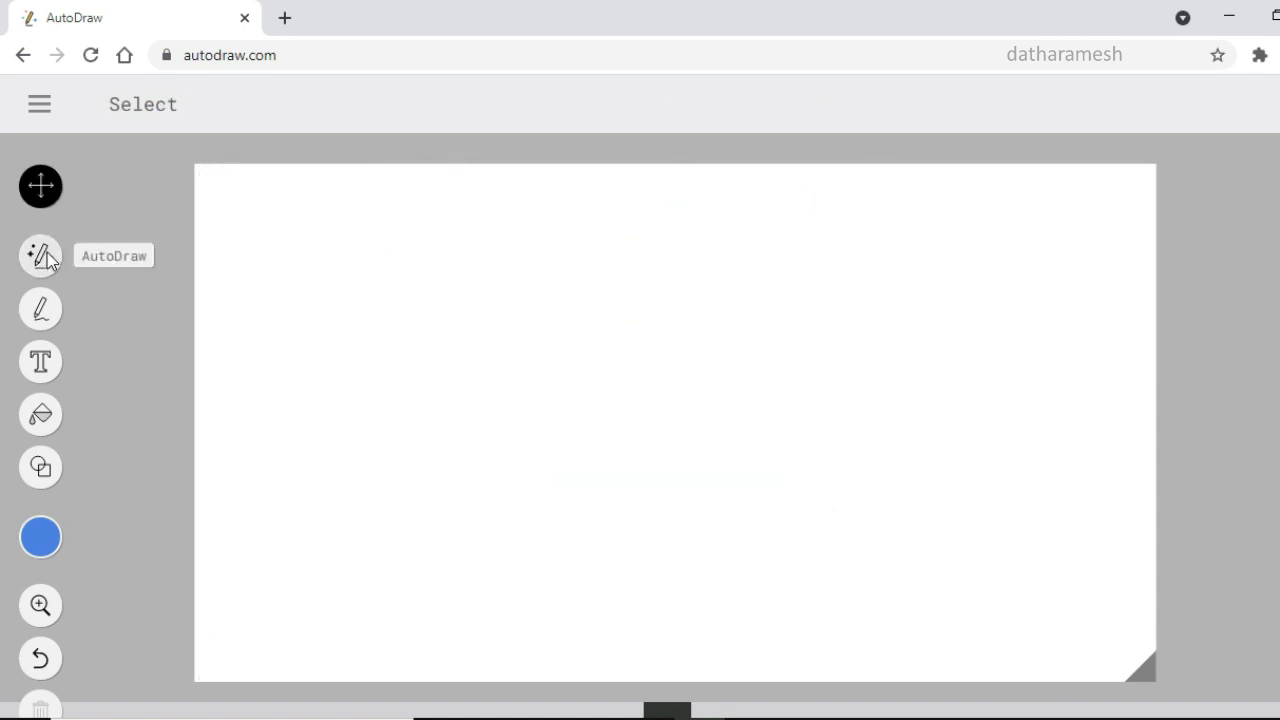
# Step: Sketch a tree with AutoDraw, try several suggested trees, and replace the sketch with the coconut palm with grass at its base
pyautogui.click(47, 255)
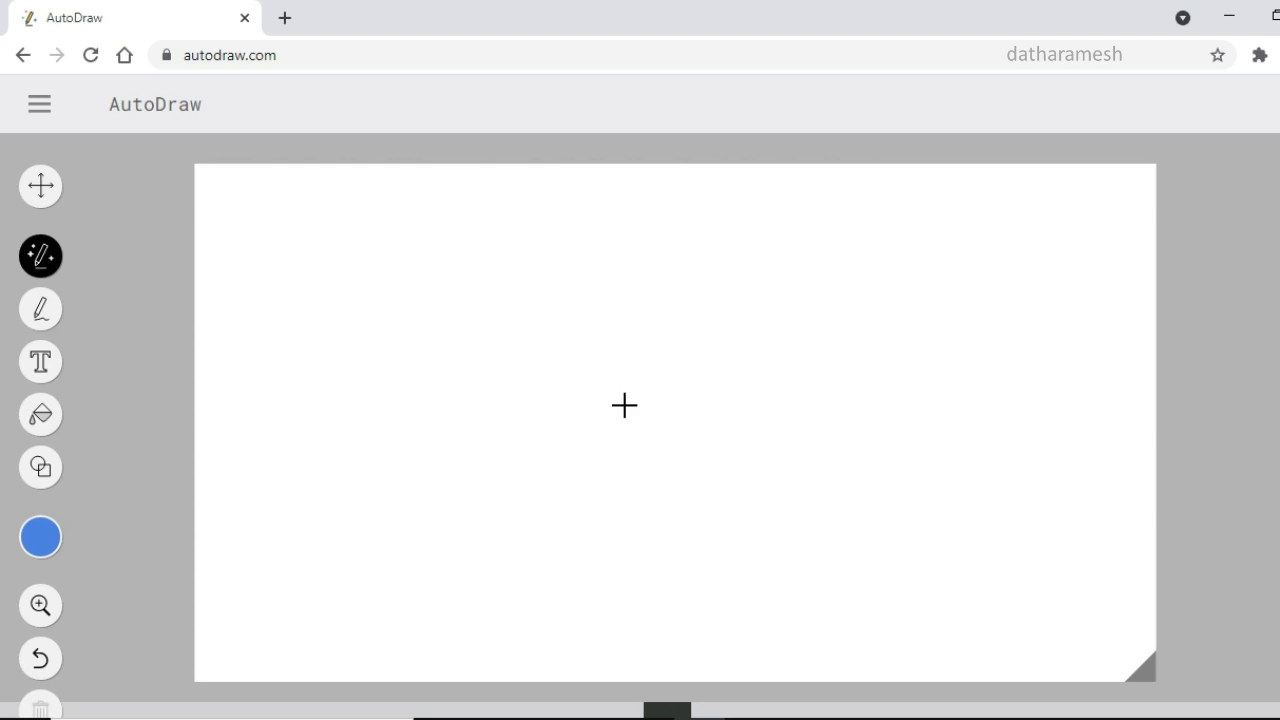
pyautogui.moveTo(622, 338)
pyautogui.mouseDown()
pyautogui.moveTo(626, 438)
pyautogui.moveTo(612, 472)
pyautogui.moveTo(562, 512)
pyautogui.moveTo(749, 514)
pyautogui.moveTo(692, 454)
pyautogui.moveTo(669, 308)
pyautogui.moveTo(624, 303)
pyautogui.moveTo(620, 346)
pyautogui.moveTo(621, 331)
pyautogui.moveTo(595, 344)
pyautogui.moveTo(642, 219)
pyautogui.moveTo(688, 216)
pyautogui.moveTo(725, 244)
pyautogui.moveTo(719, 329)
pyautogui.moveTo(673, 333)
pyautogui.moveTo(703, 334)
pyautogui.mouseUp()
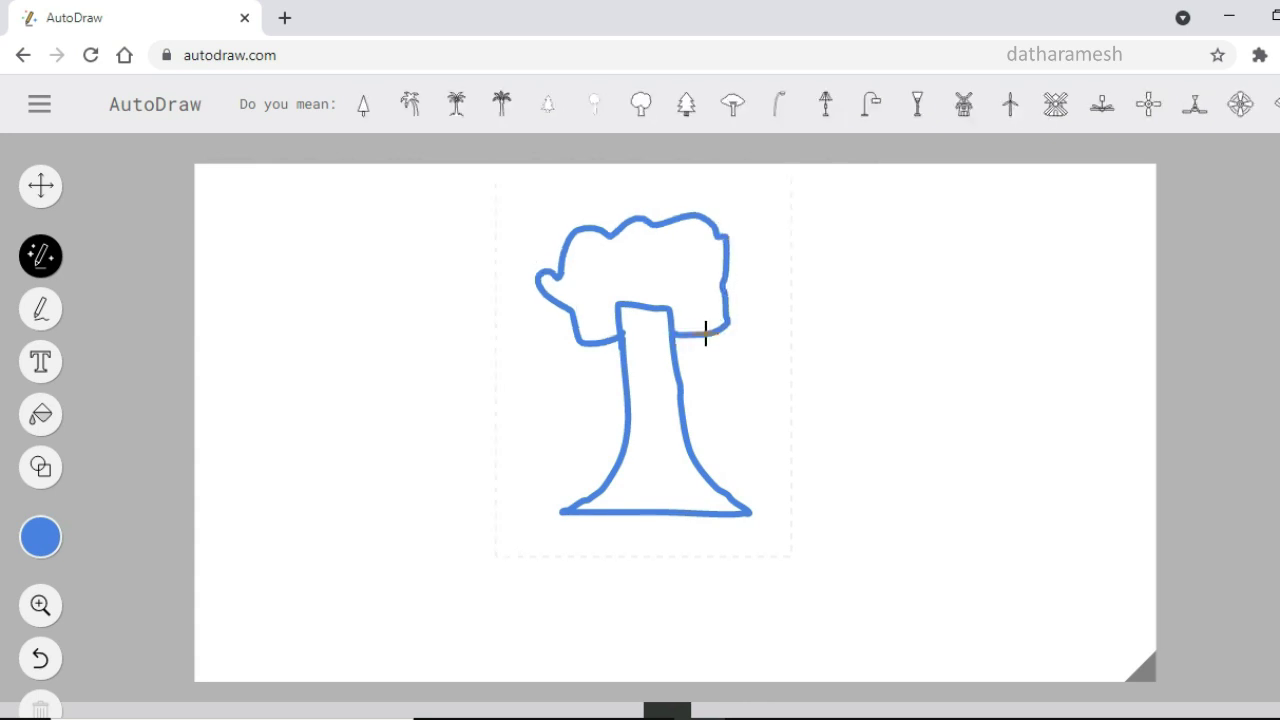
pyautogui.click(372, 109)
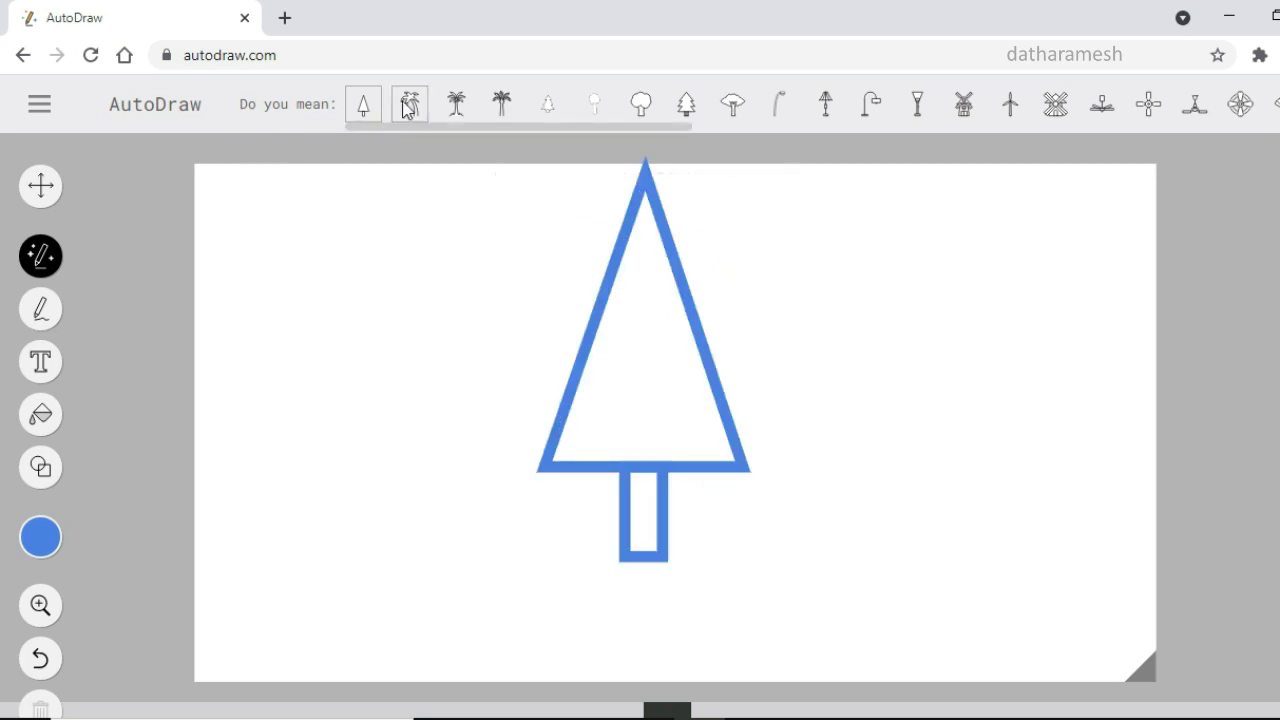
pyautogui.click(406, 108)
pyautogui.click(501, 108)
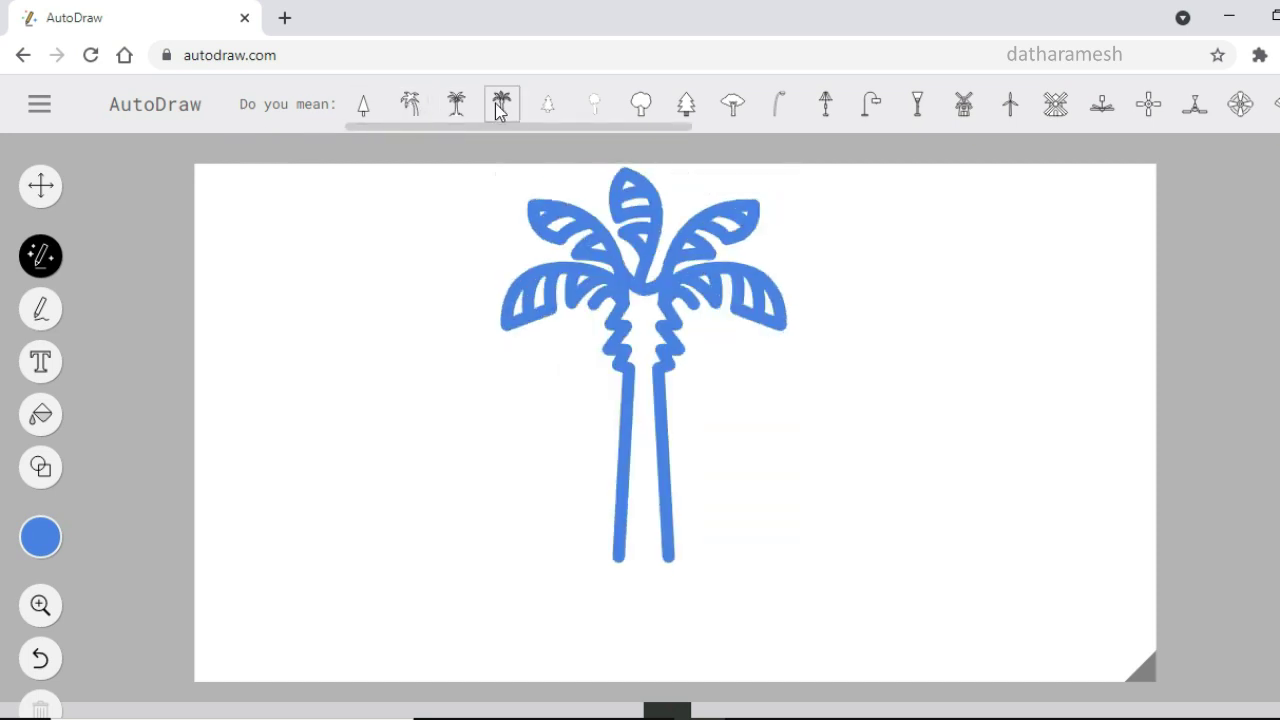
pyautogui.click(640, 110)
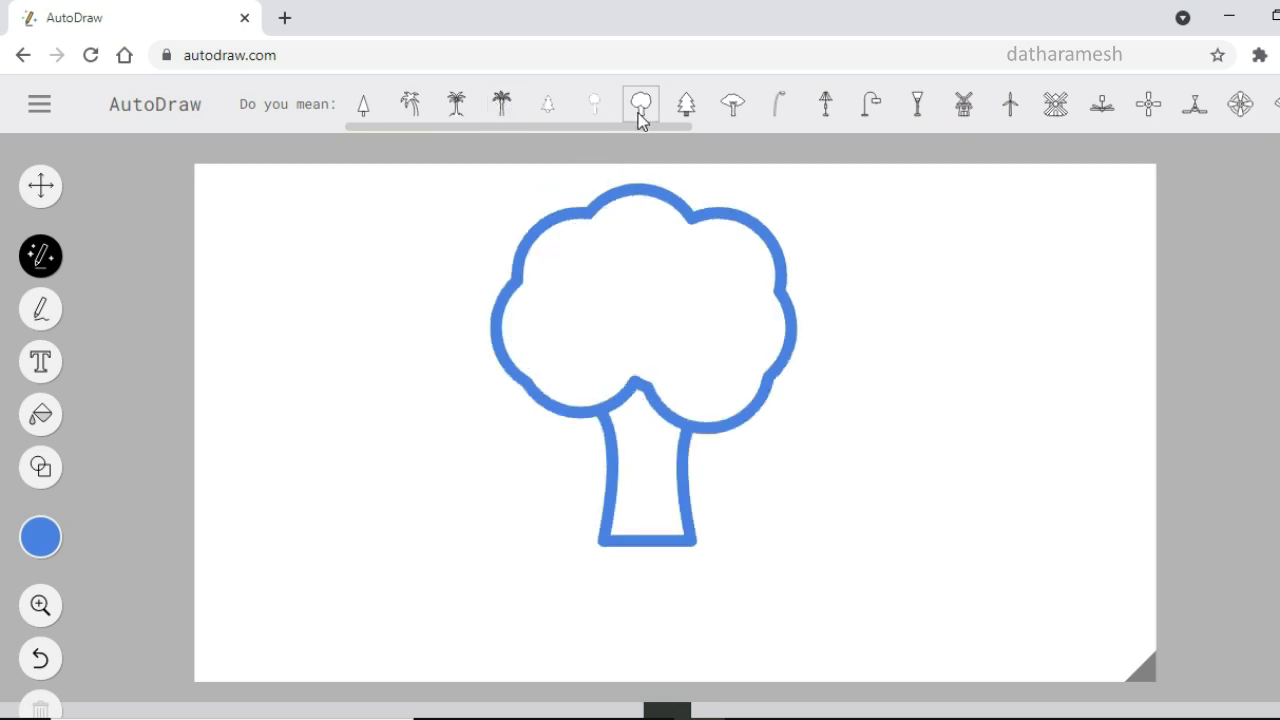
pyautogui.click(731, 110)
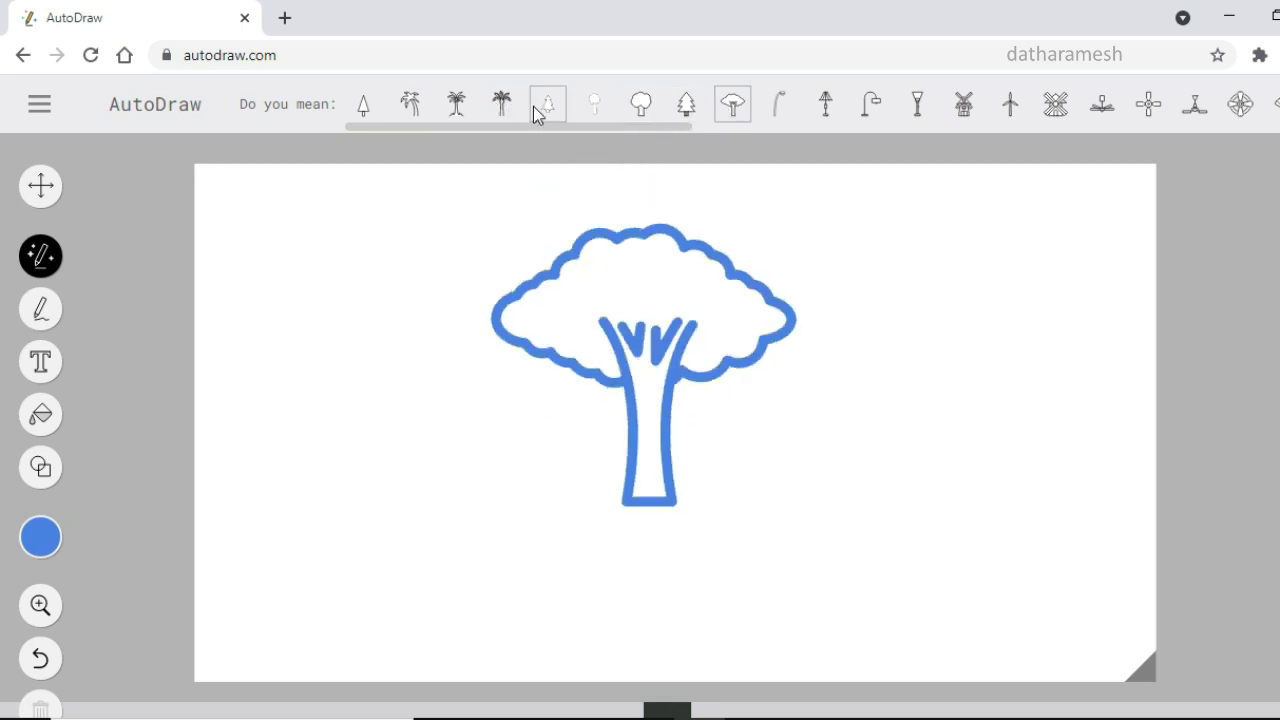
pyautogui.click(469, 107)
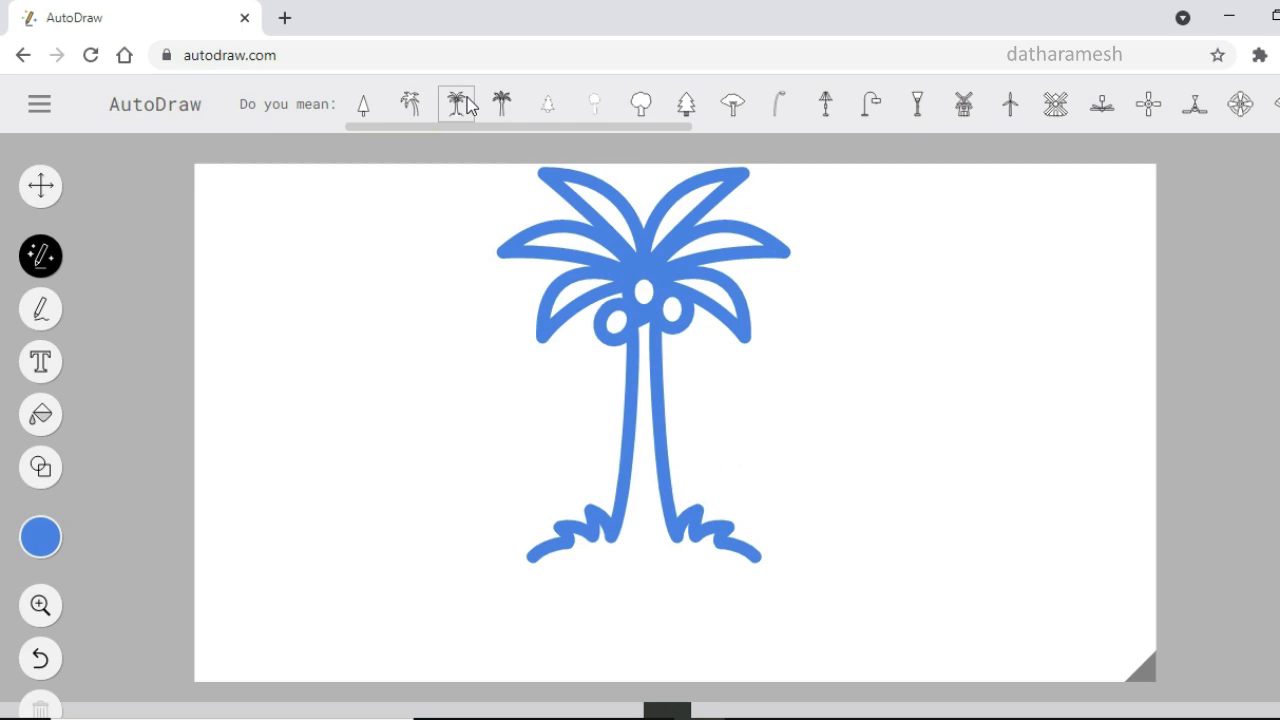
# Step: Move the coconut palm down toward the middle of the canvas and enlarge it to nearly the canvas height
pyautogui.click(41, 188)
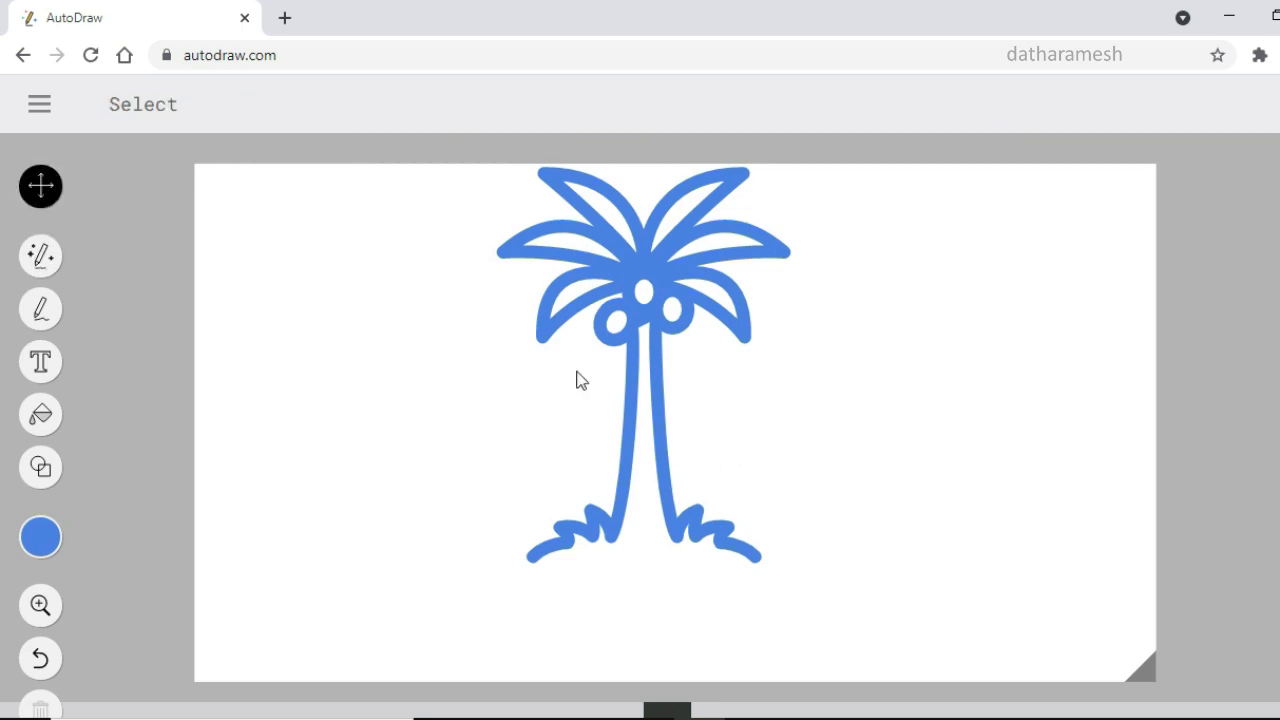
pyautogui.moveTo(646, 286); pyautogui.dragTo(658, 350)
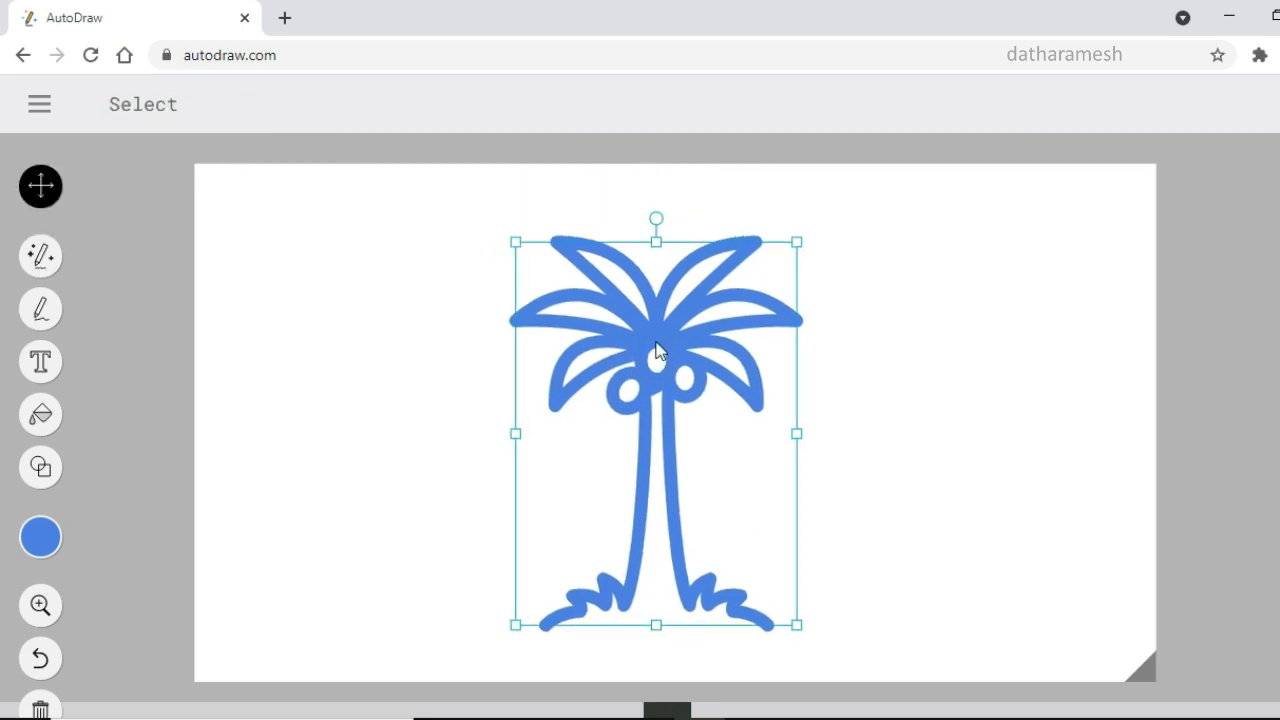
pyautogui.moveTo(803, 242); pyautogui.dragTo(837, 216)
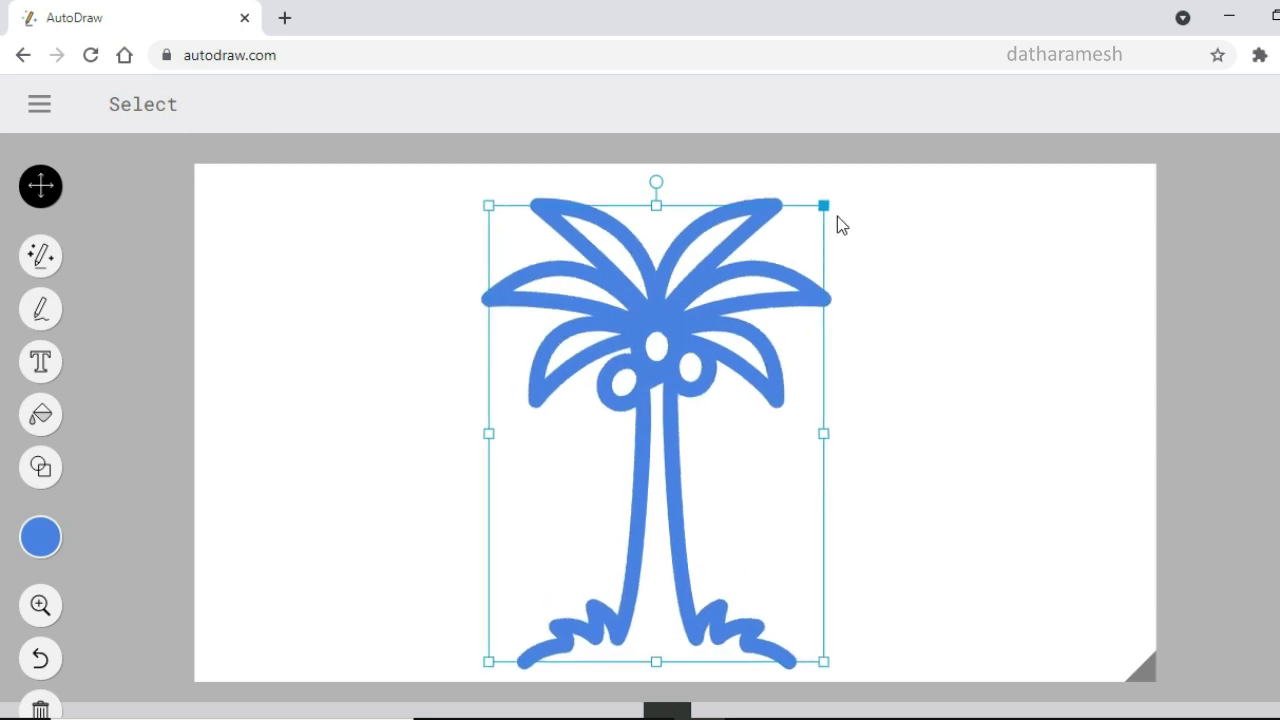
pyautogui.click(914, 367)
# Step: Recolor the palm tree's outline black with the Fill tool
pyautogui.click(50, 539)
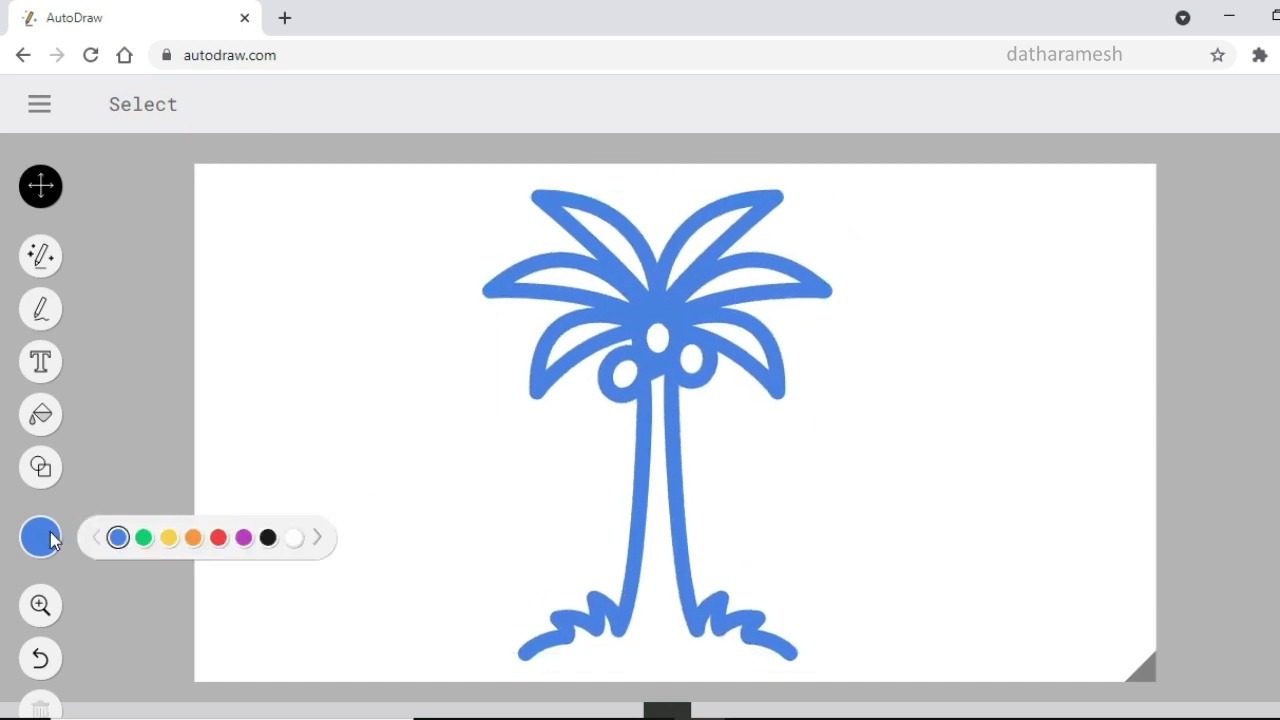
pyautogui.click(269, 540)
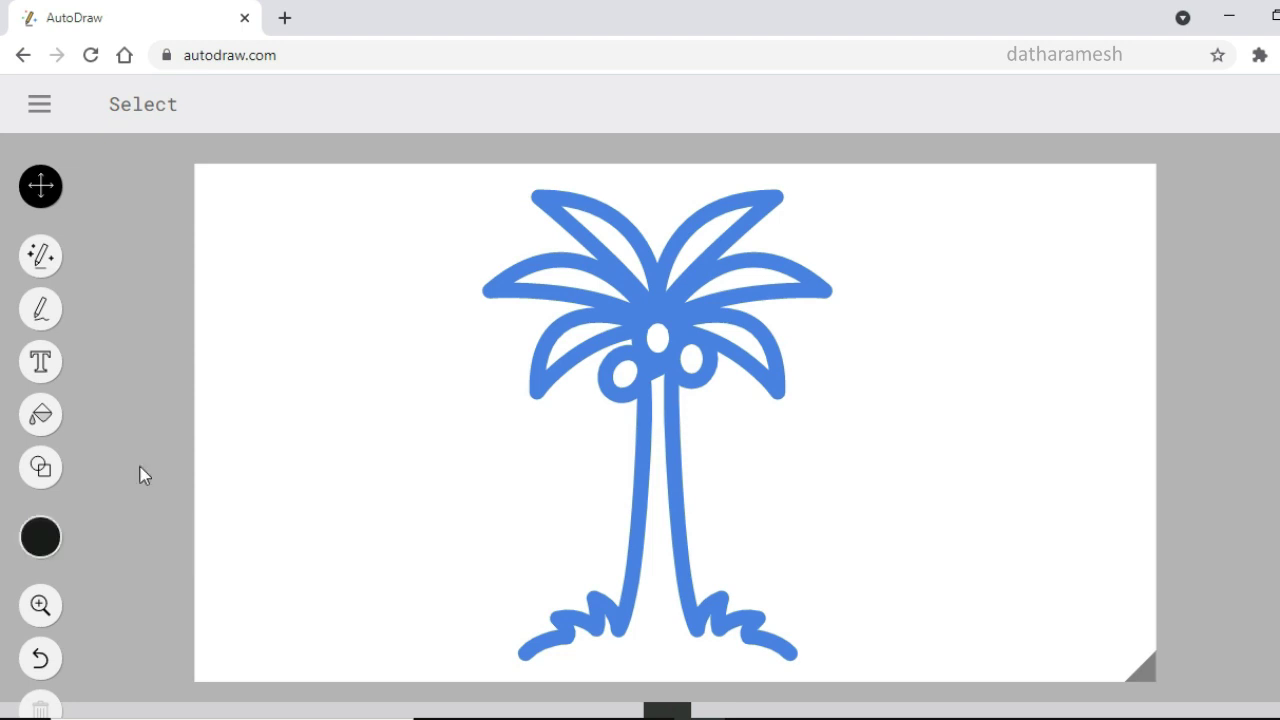
pyautogui.click(42, 414)
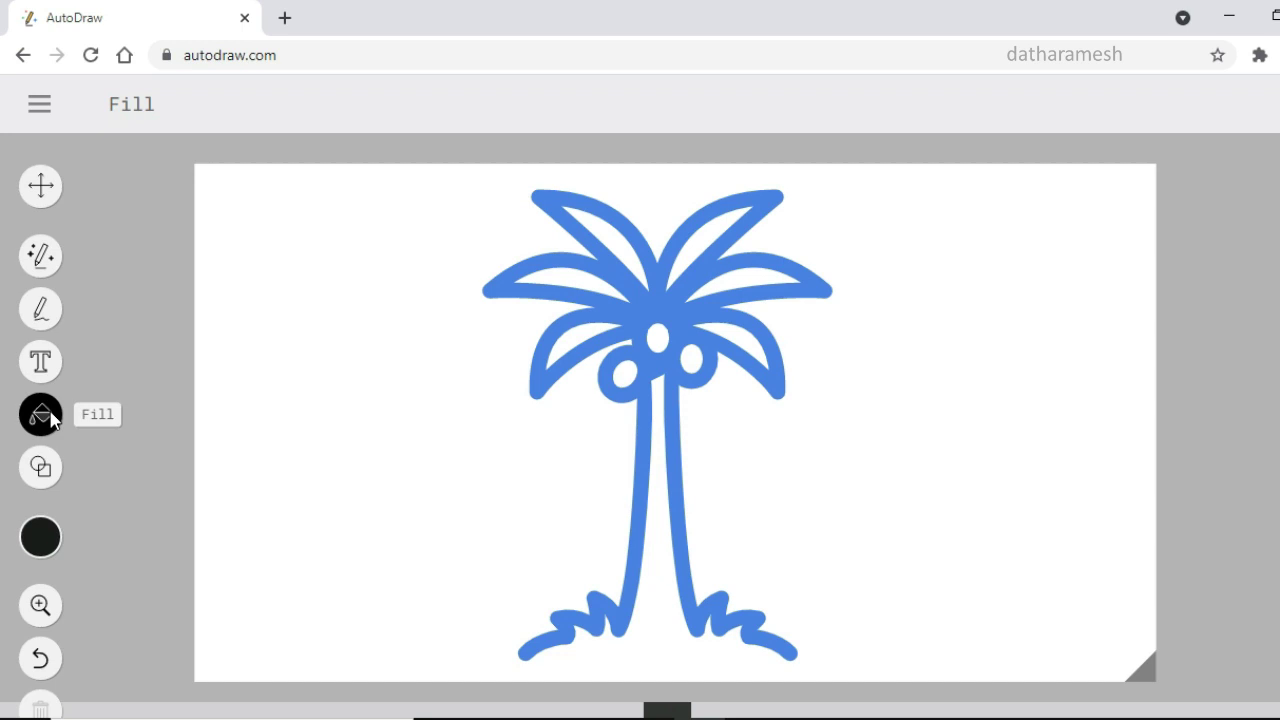
pyautogui.click(609, 605)
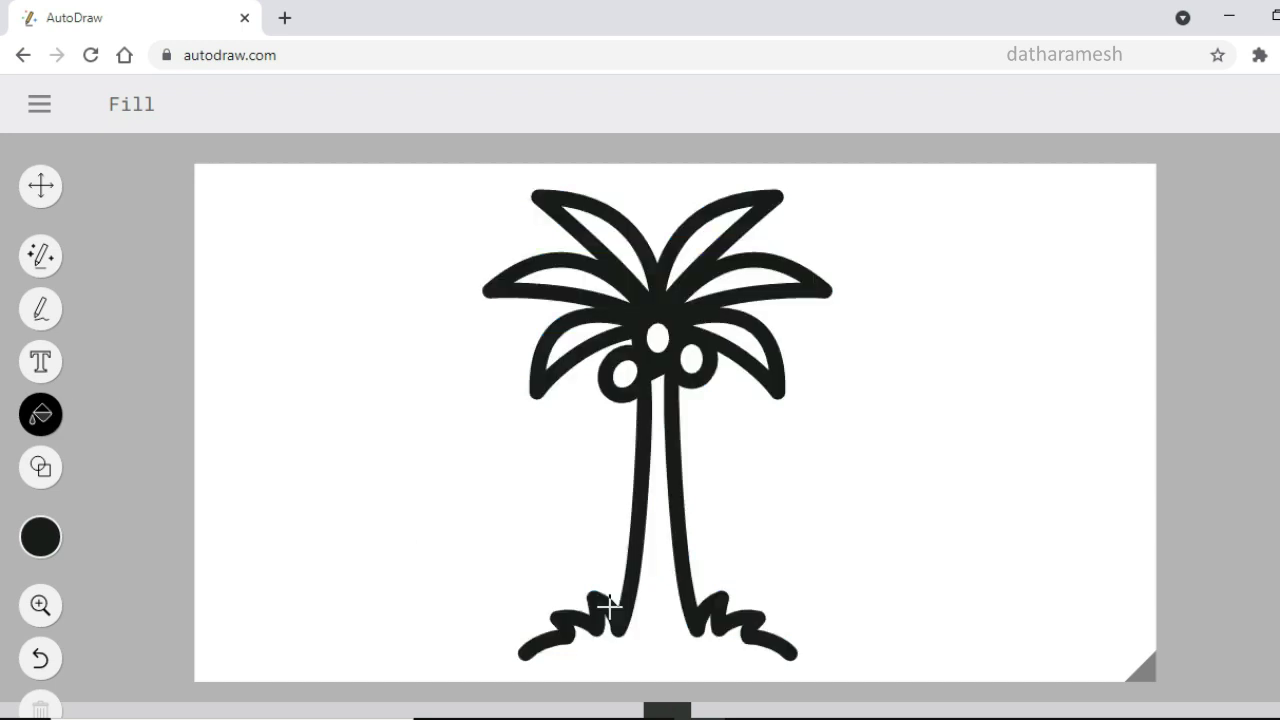
# Step: Fill the palm's leaves and all three coconuts with green
pyautogui.click(44, 538)
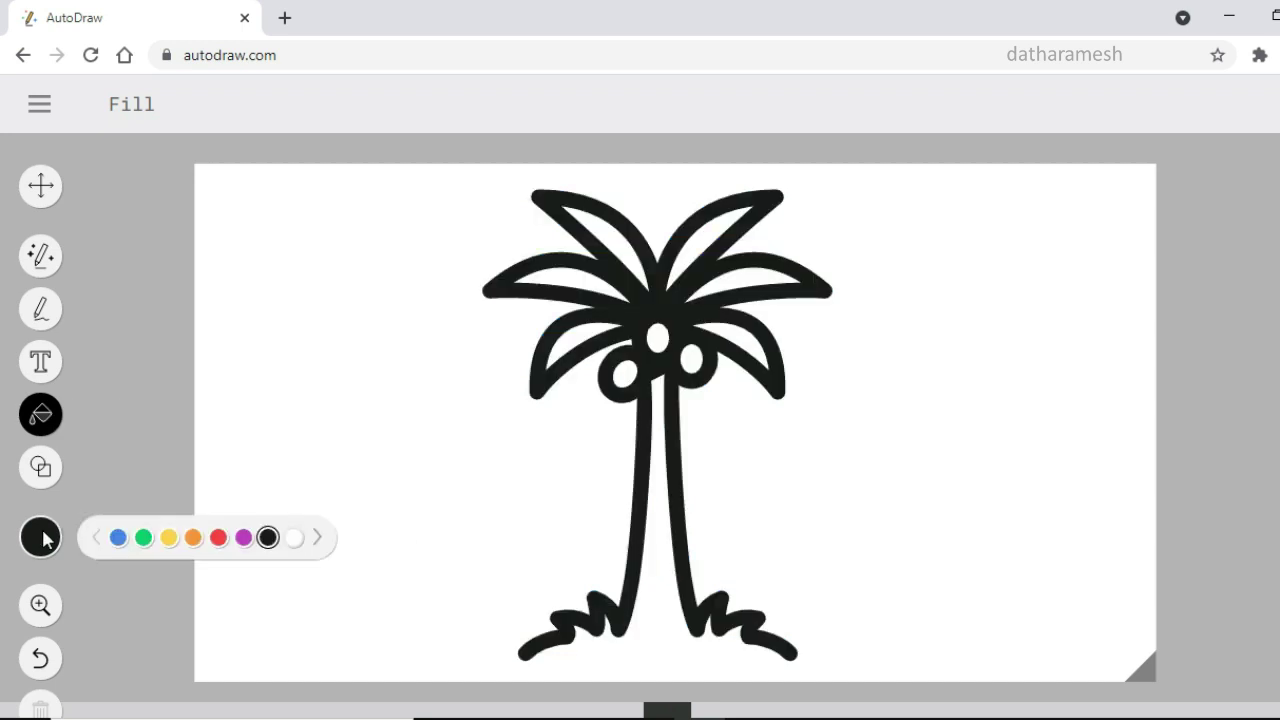
pyautogui.click(143, 537)
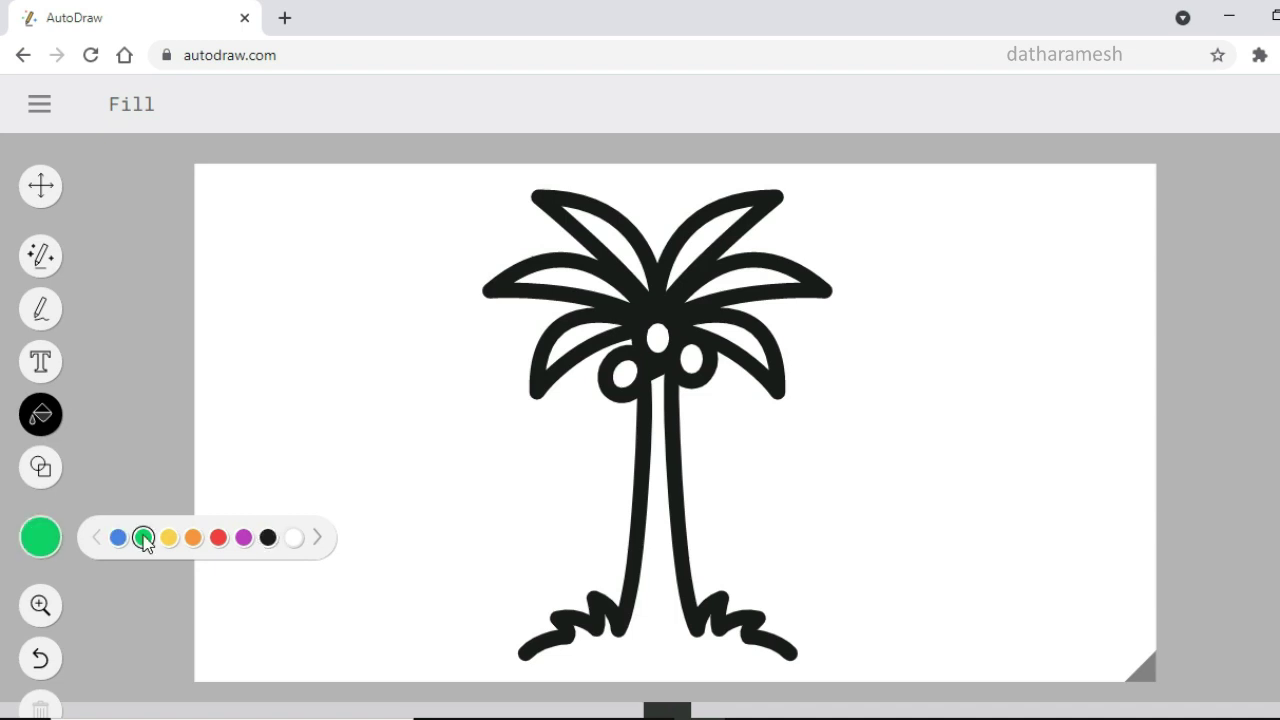
pyautogui.click(574, 335)
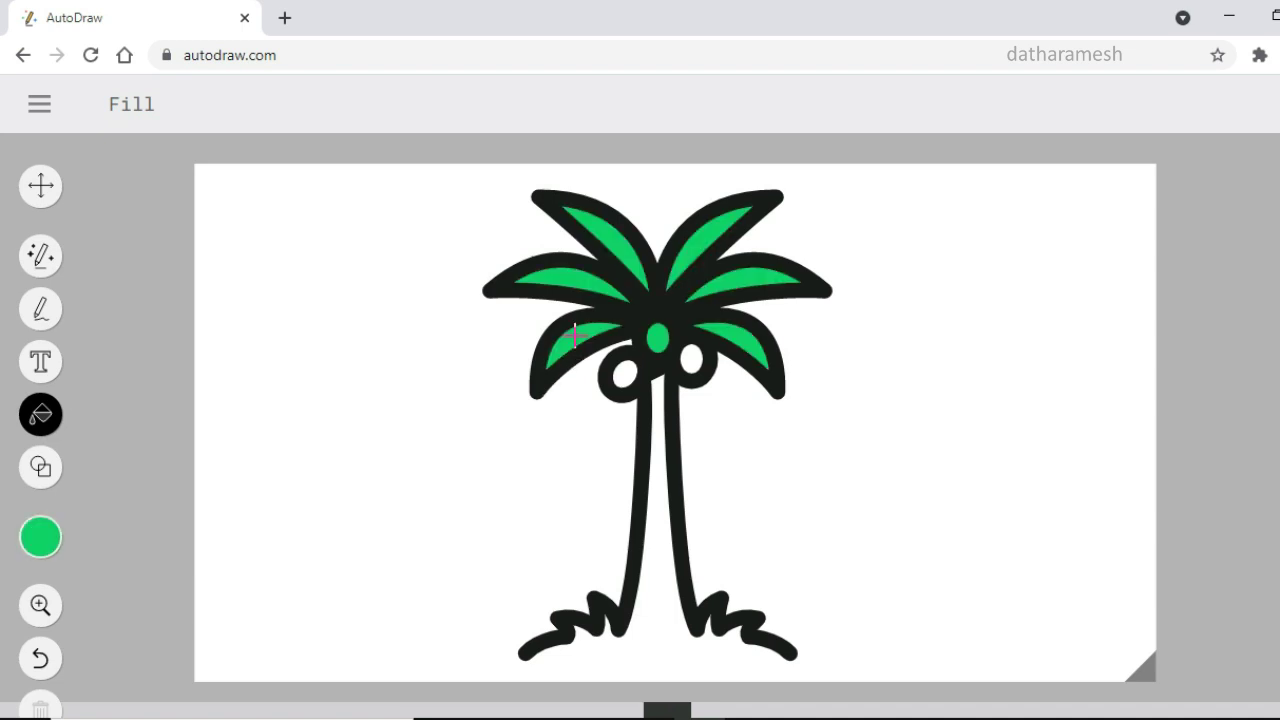
pyautogui.click(624, 373)
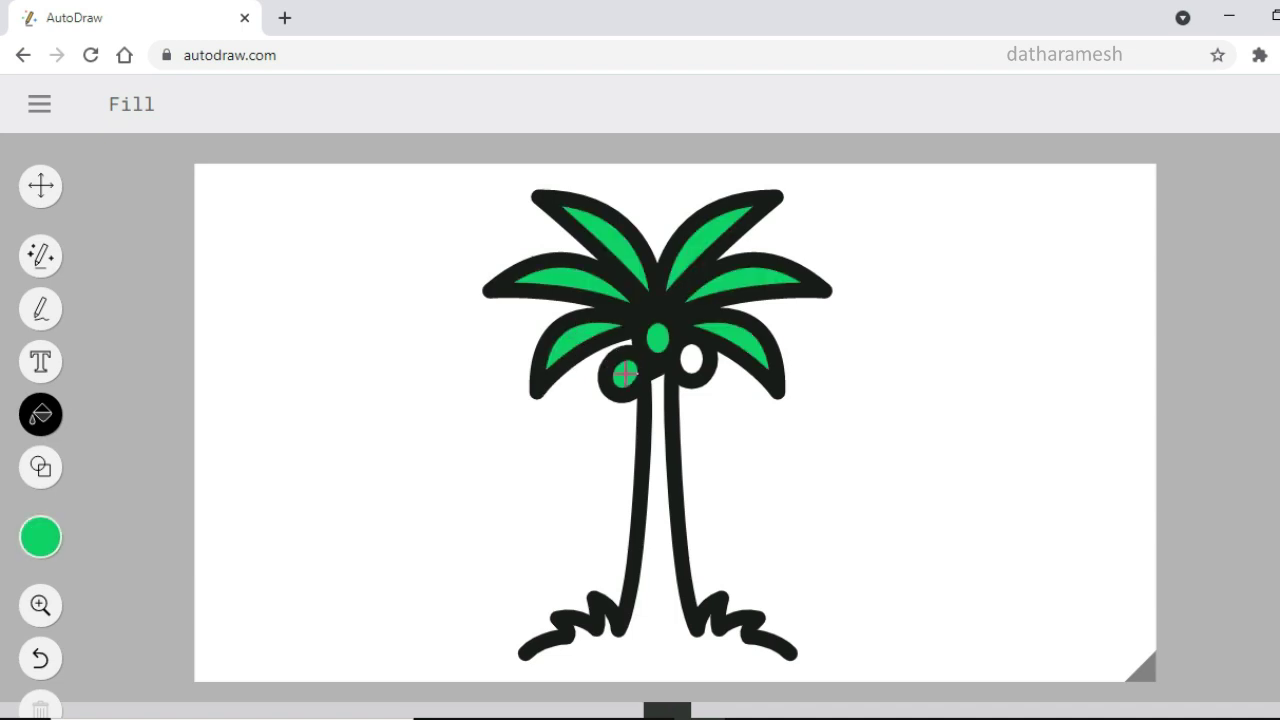
pyautogui.click(691, 359)
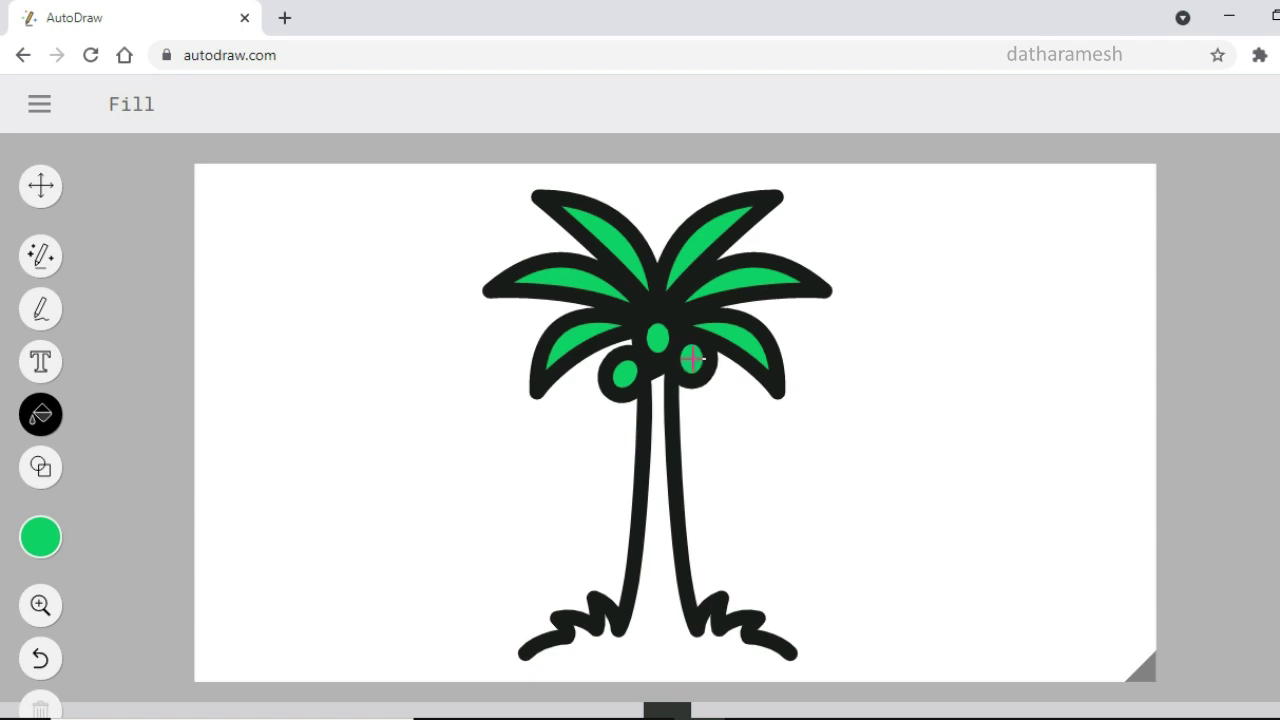
# Step: Fill the palm's trunk and the ground area at its base with the medium brown from the second set of colors
pyautogui.click(60, 535)
pyautogui.click(318, 538)
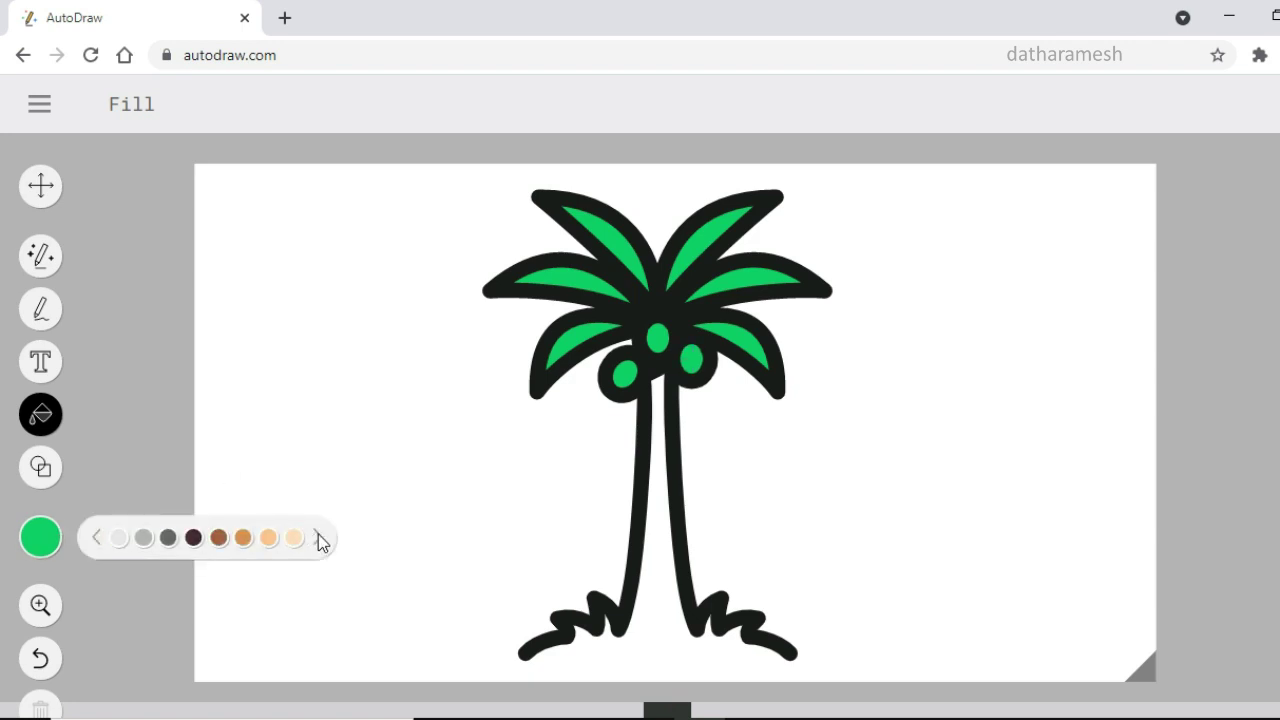
pyautogui.click(218, 537)
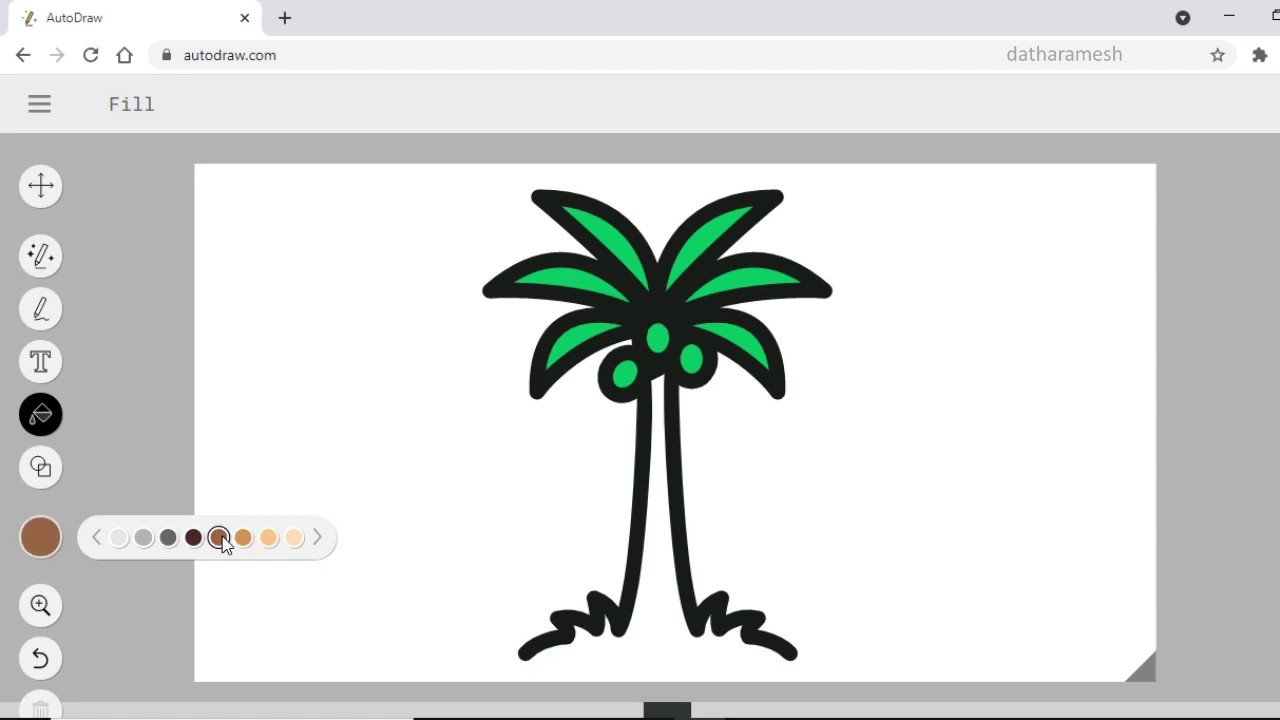
pyautogui.click(652, 573)
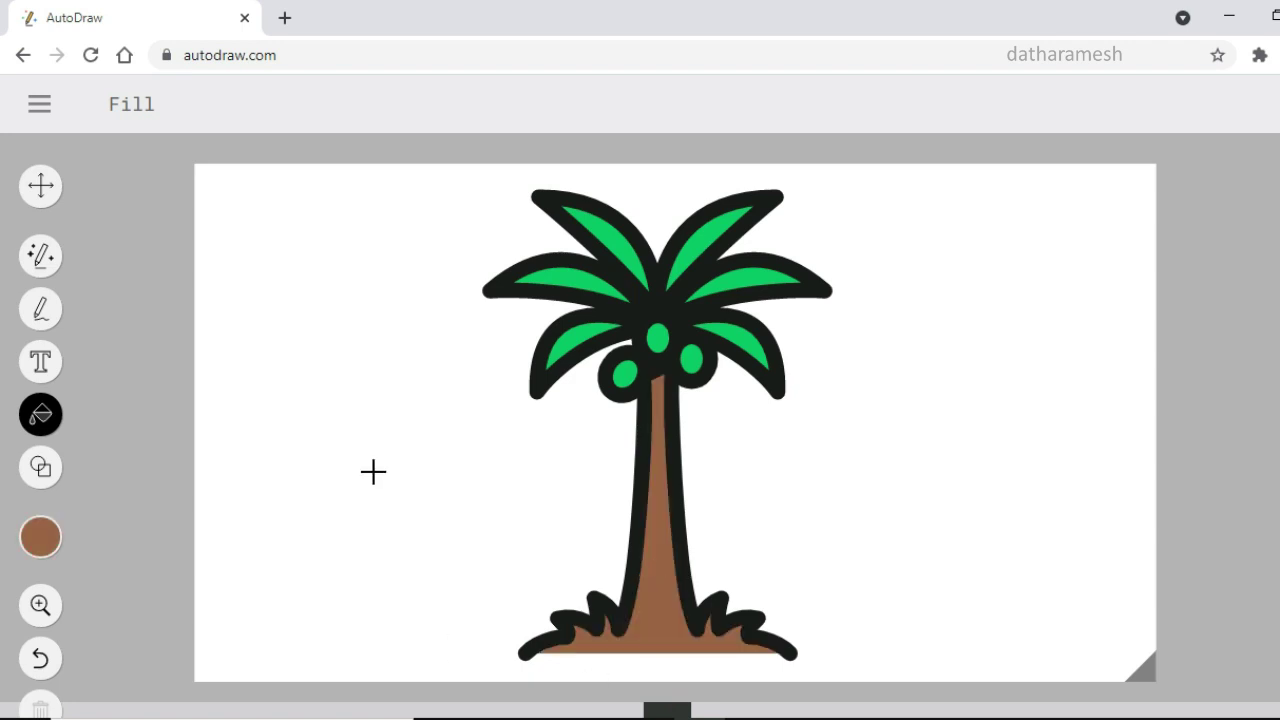
# Step: Download the finished palm drawing and open the saved autodraw 9_4_2021 image from the Downloads folder
pyautogui.click(40, 106)
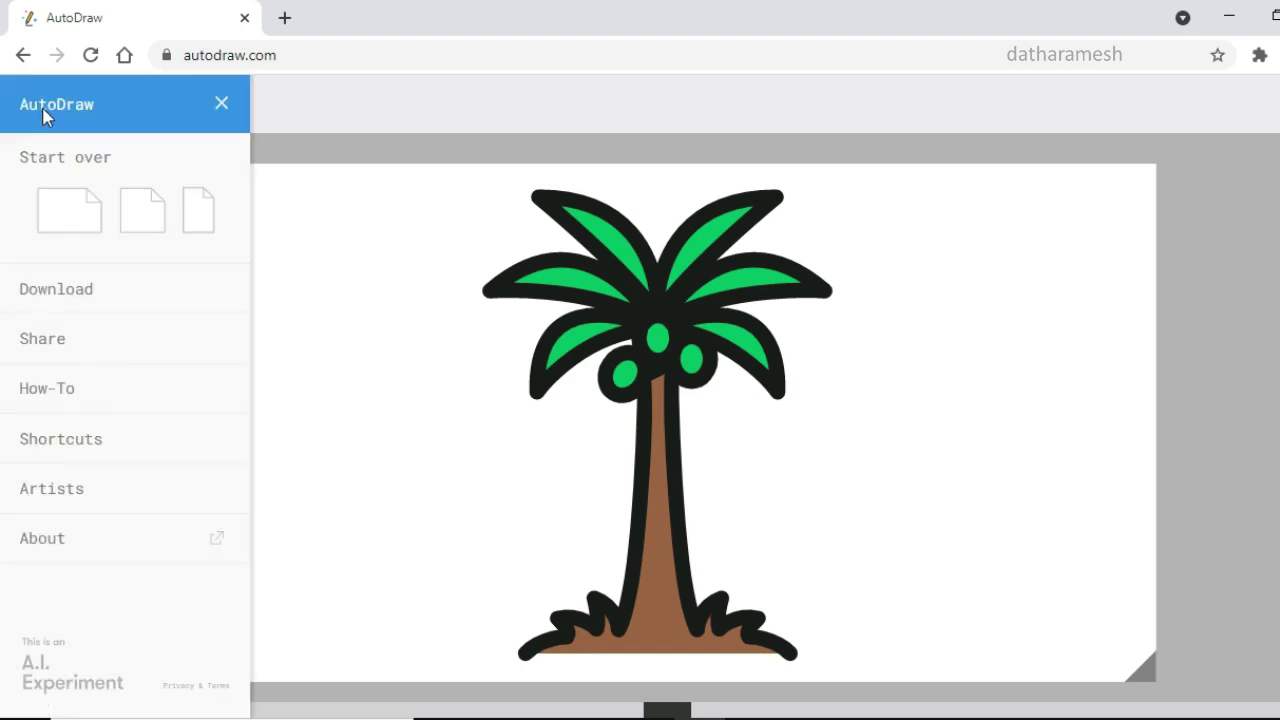
pyautogui.click(67, 293)
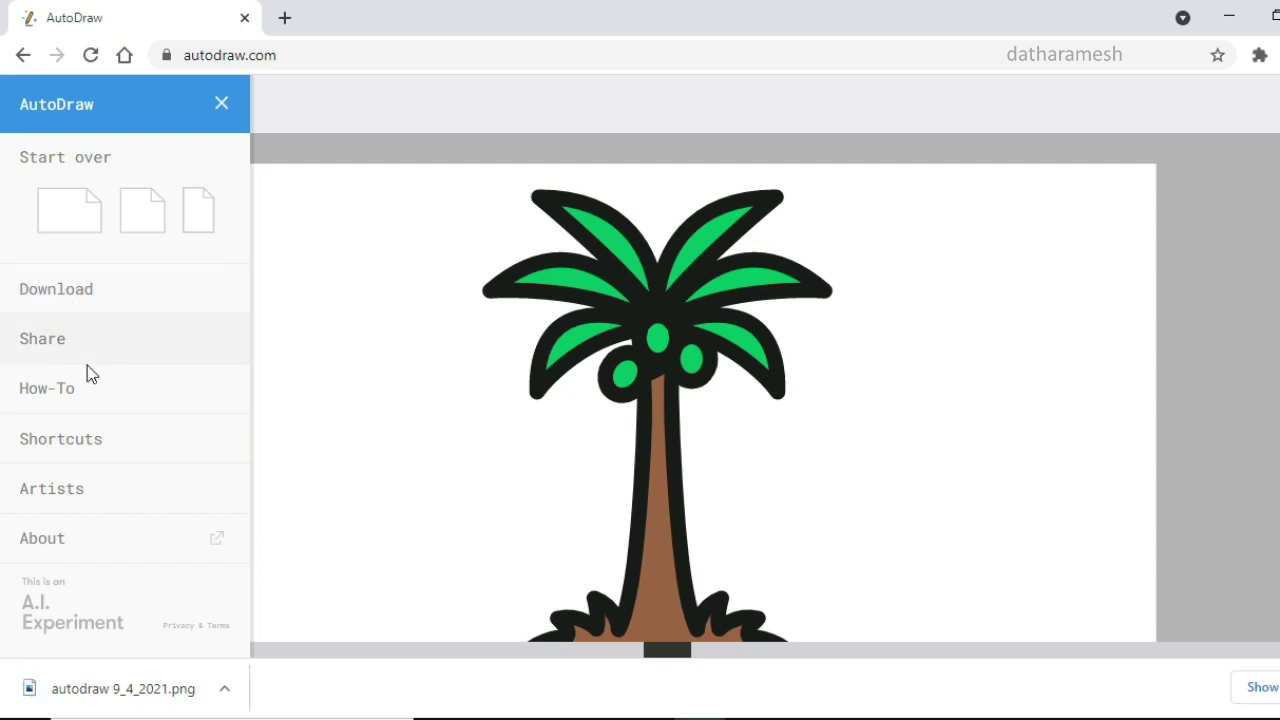
pyautogui.click(222, 696)
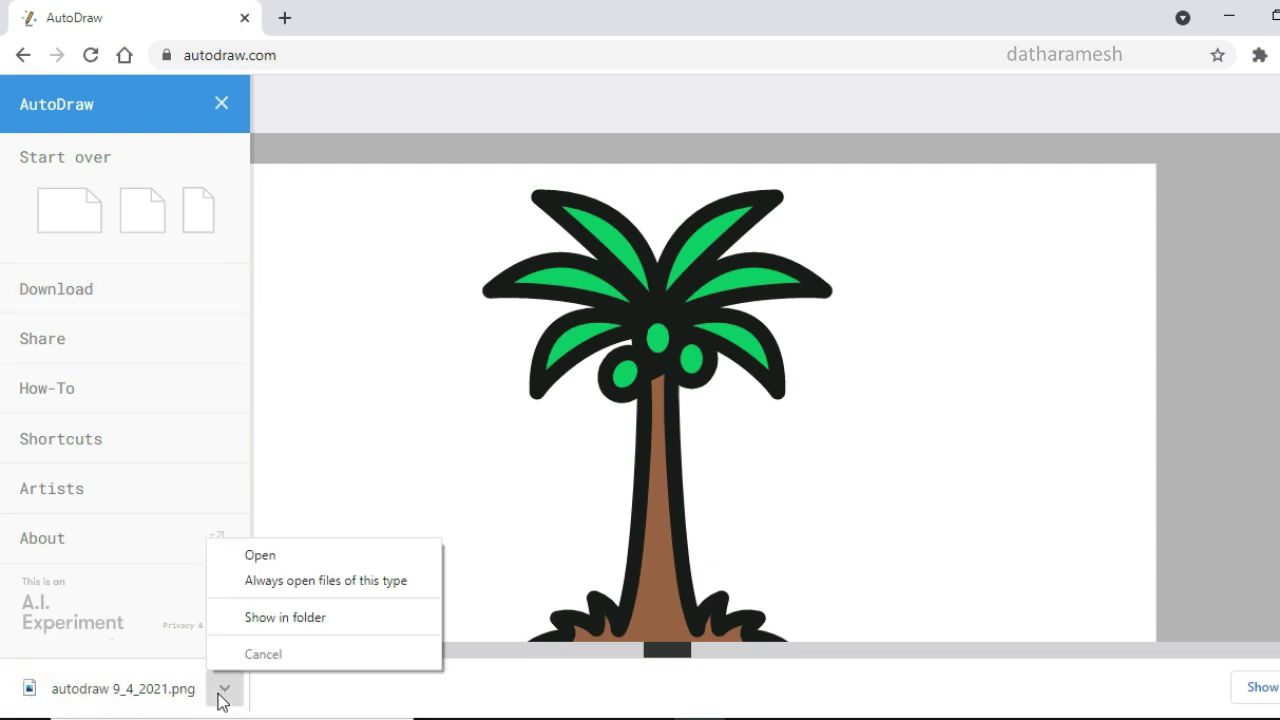
pyautogui.click(286, 618)
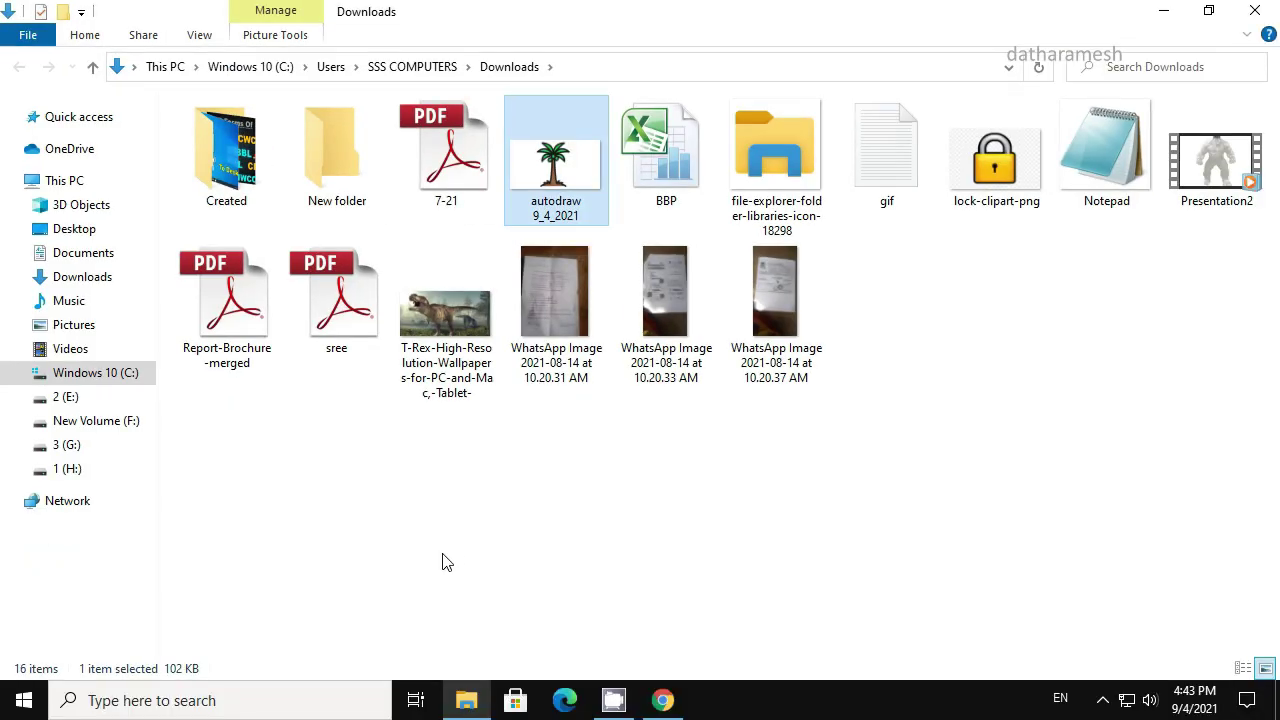
pyautogui.doubleClick(546, 195)
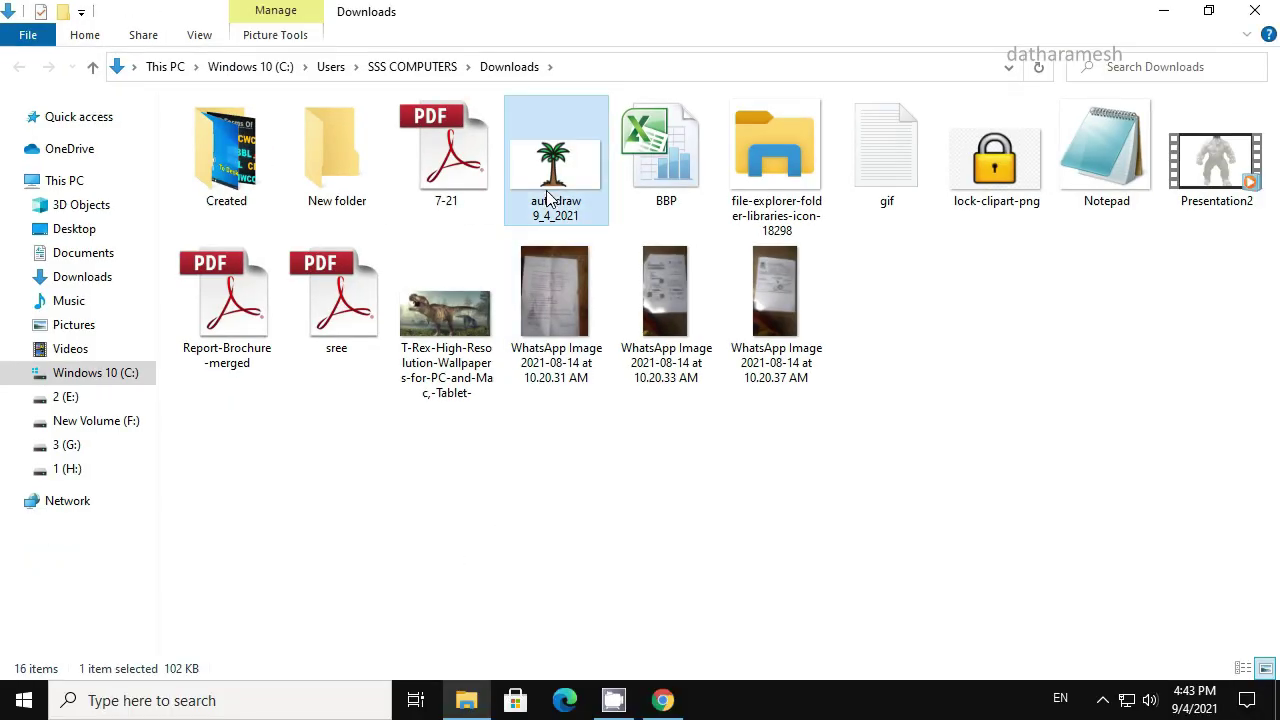